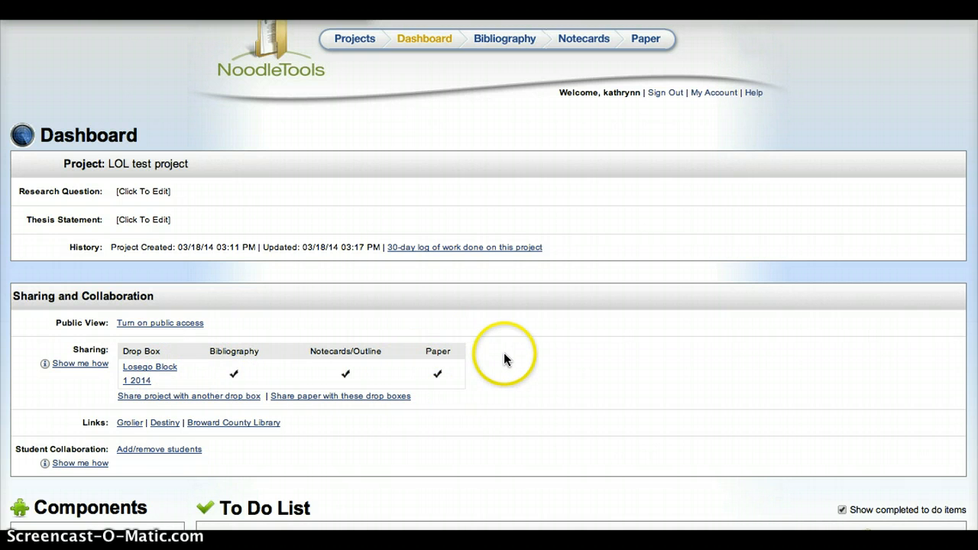
# Open the NoodleTools project's paper, 'LOL test project', as a Google Docs document.
pyautogui.scroll(2, 504, 352)
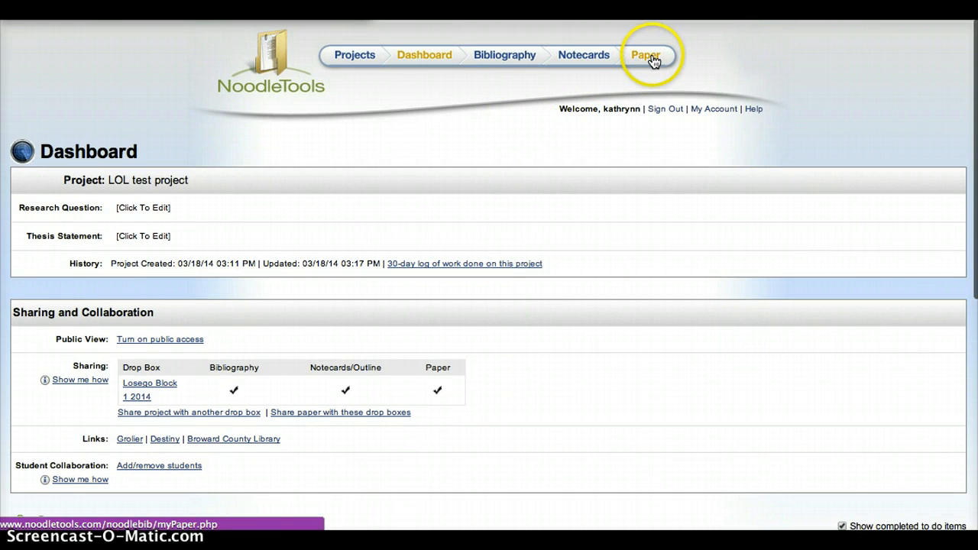
pyautogui.scroll(-5, 469, 160)
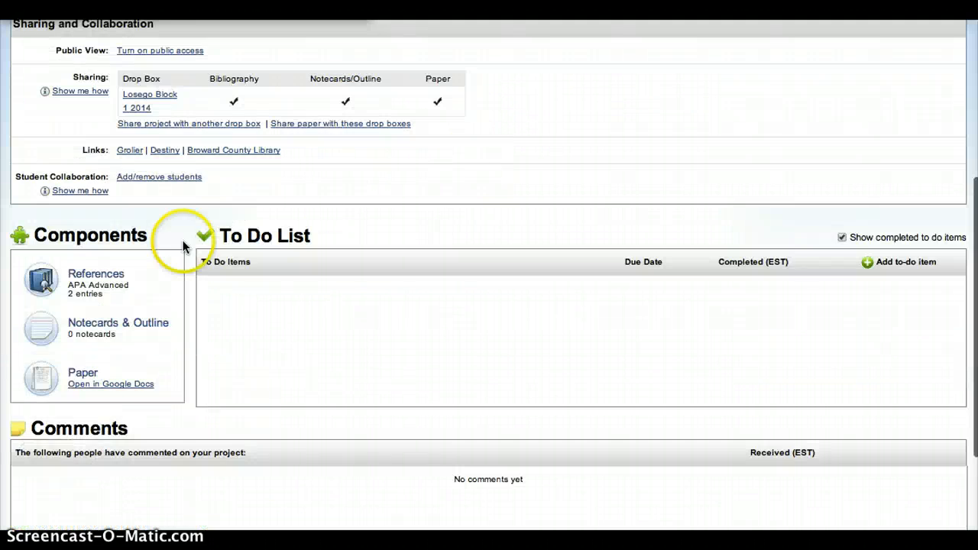
pyautogui.click(89, 385)
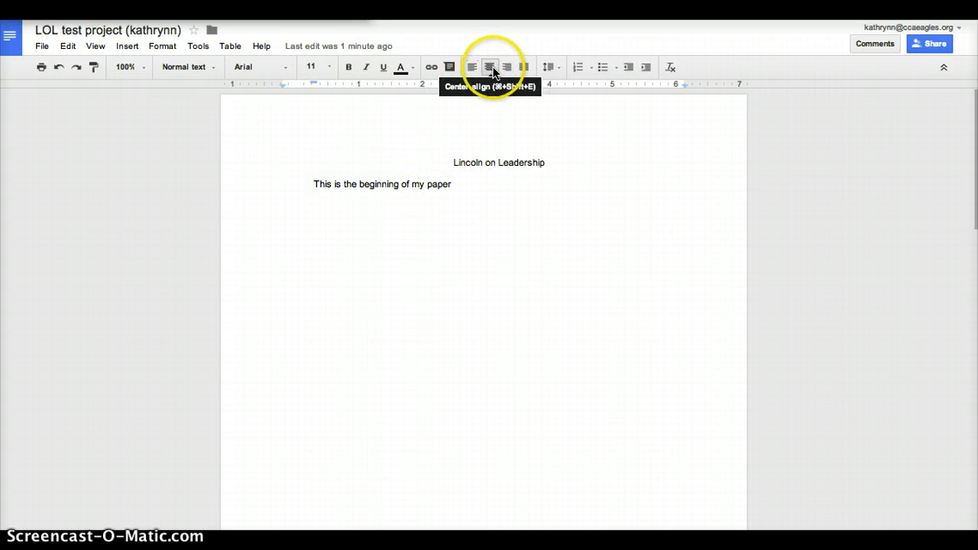
# Center-align the 'Lincoln on Leadership' title and put the cursor at the start of the body line.
pyautogui.click(492, 67)
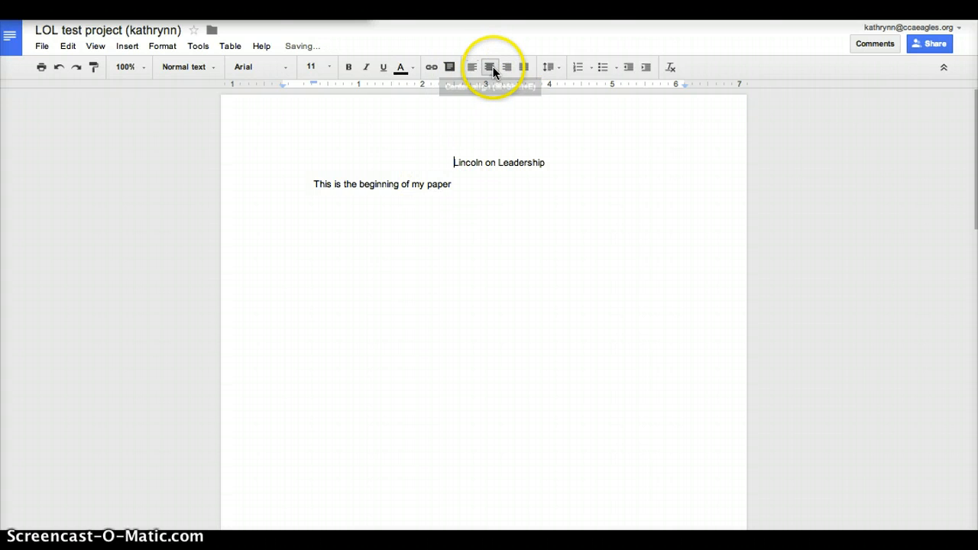
pyautogui.click(317, 186)
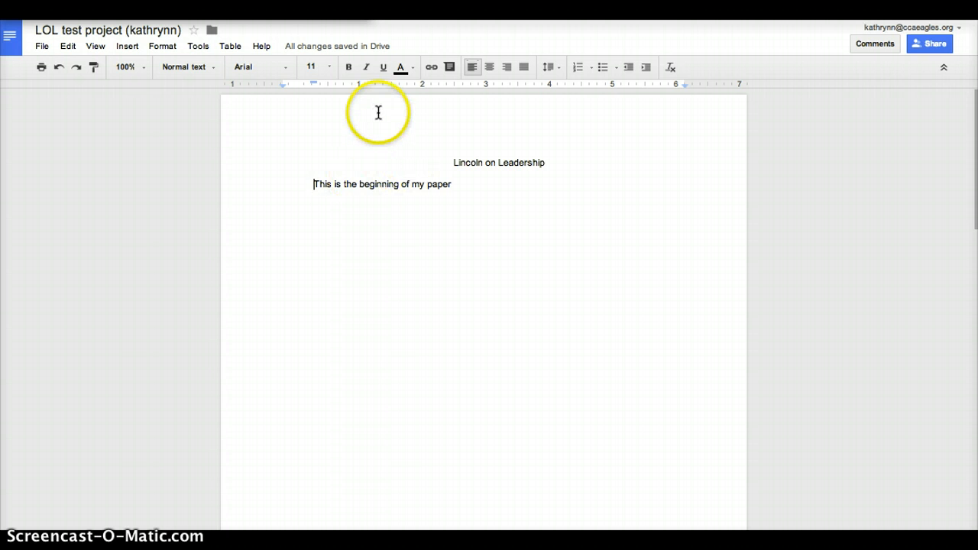
pyautogui.click(133, 47)
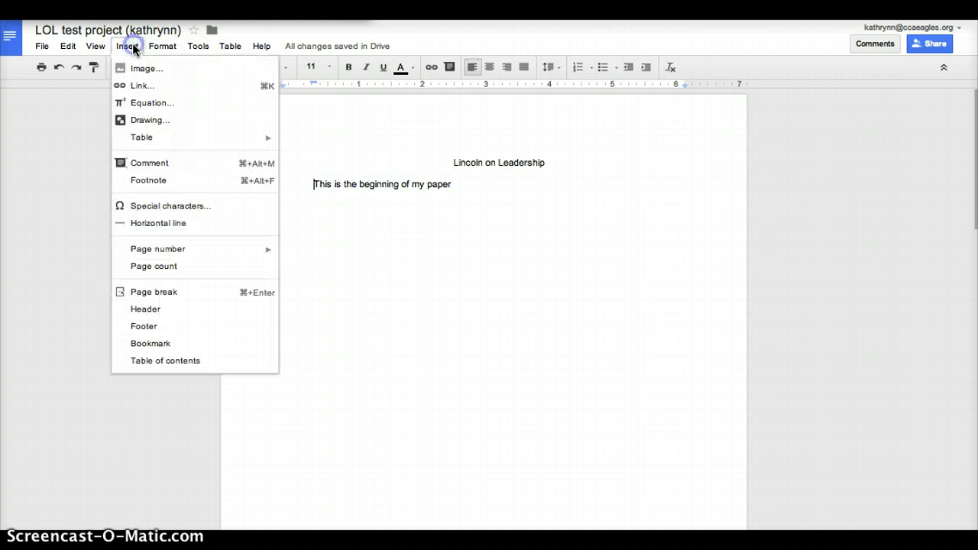
# Add a header with the running head 'LINCOLN ON LEADERSHIP', tabbed toward the right margin.
pyautogui.click(163, 310)
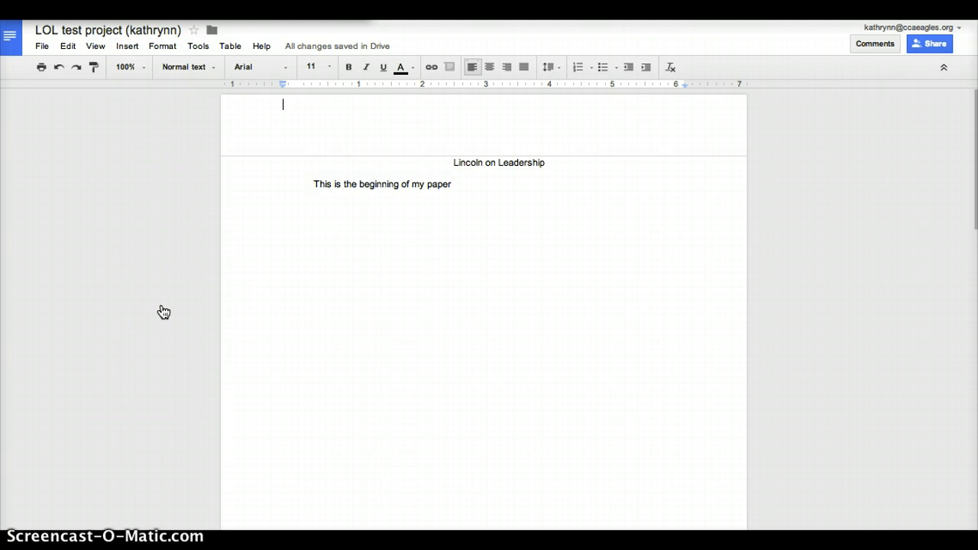
pyautogui.write('LINCOLN ON LEADERSHIP')
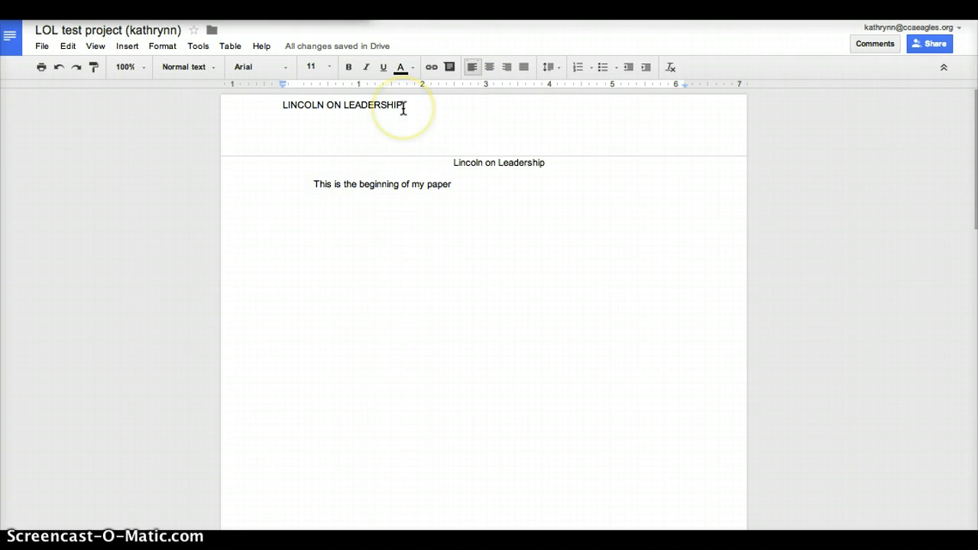
pyautogui.press('Tab')
pyautogui.press('Tab')
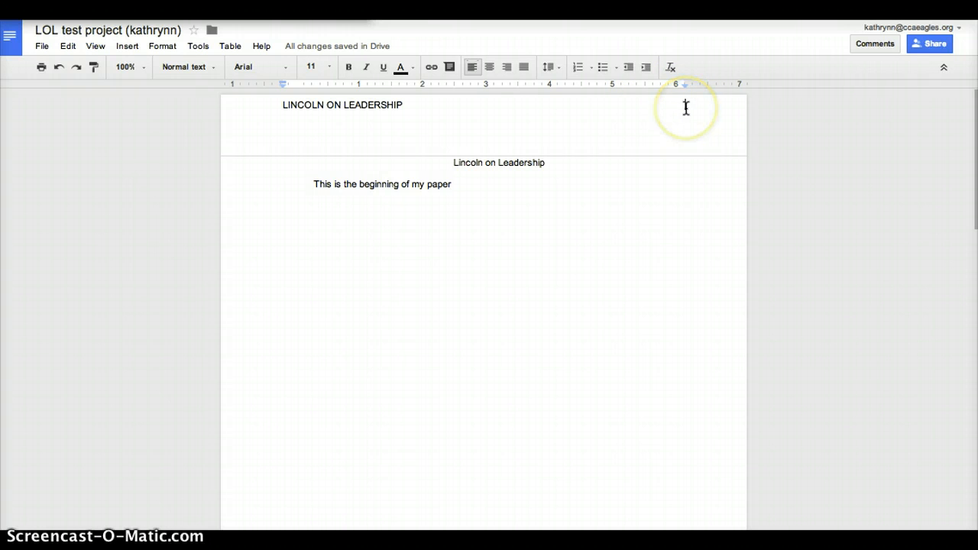
# Insert a top-of-page number and pull '1' up onto the right end of the running-head line.
pyautogui.click(122, 49)
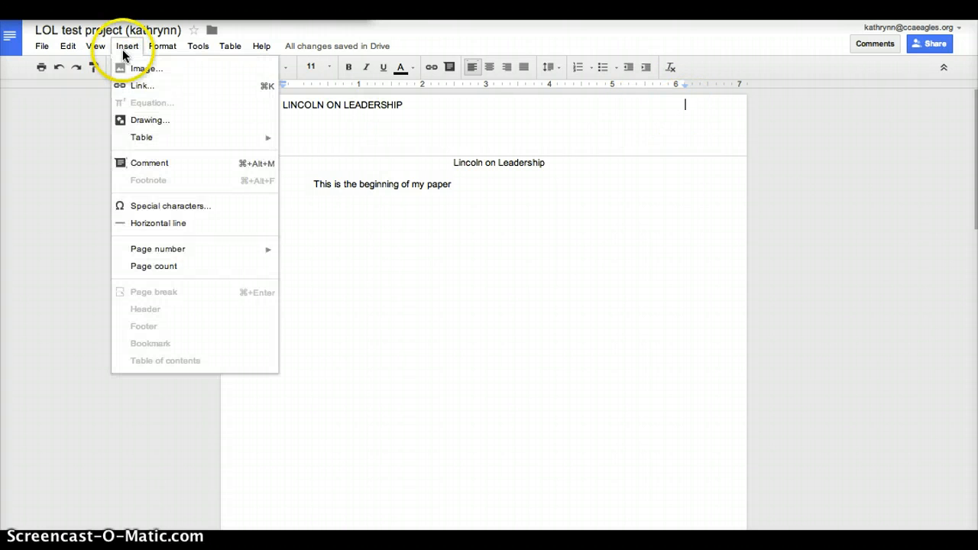
pyautogui.moveTo(171, 248)
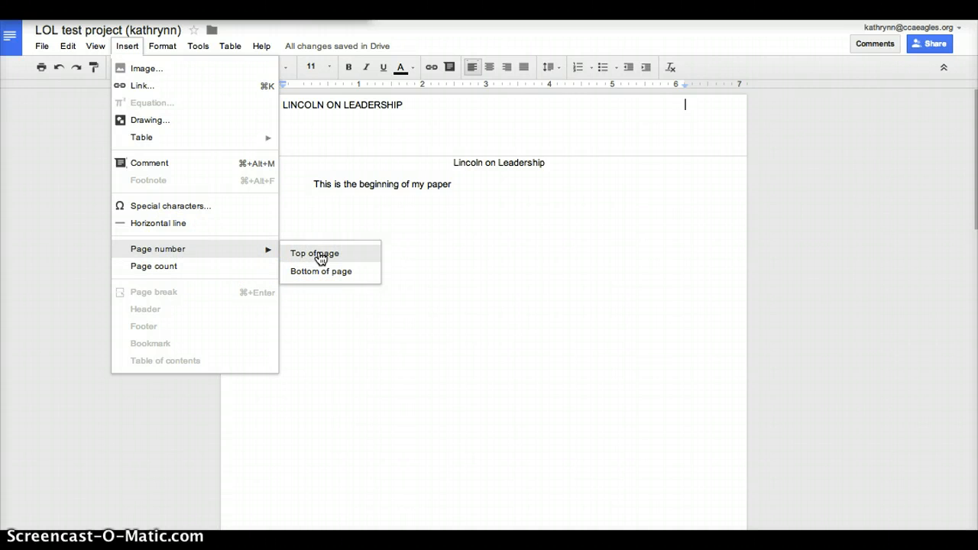
pyautogui.click(321, 259)
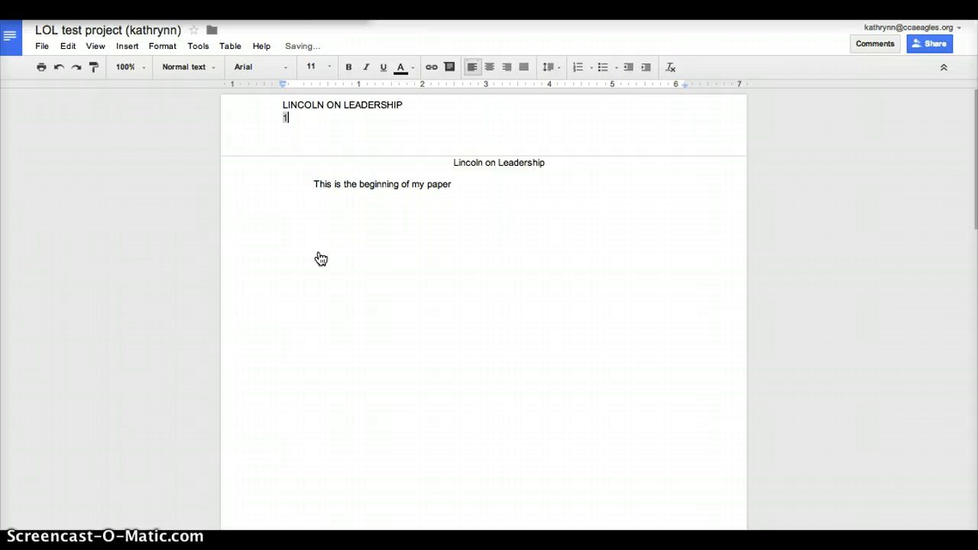
pyautogui.click(273, 133)
pyautogui.press('BackSpace')
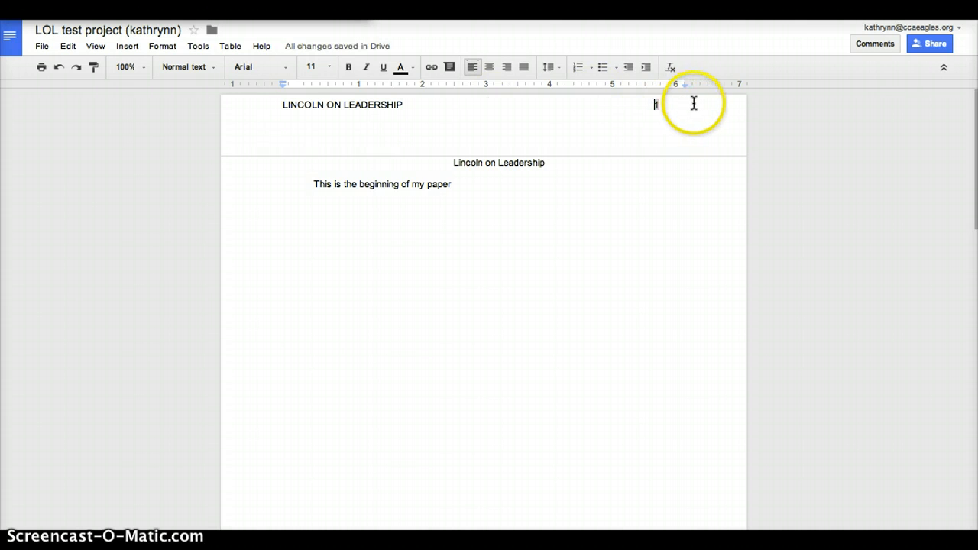
pyautogui.moveTo(693, 103); pyautogui.dragTo(648, 107)
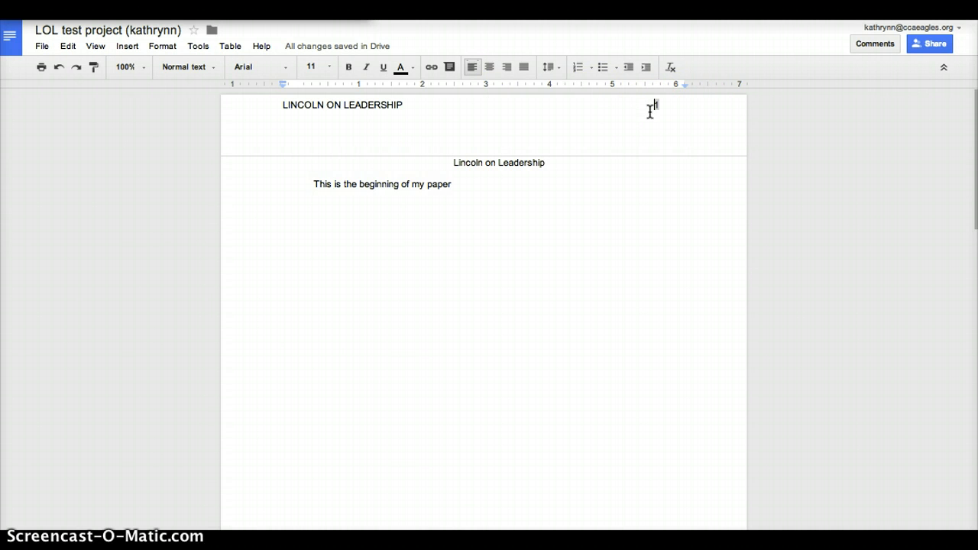
pyautogui.click(657, 110)
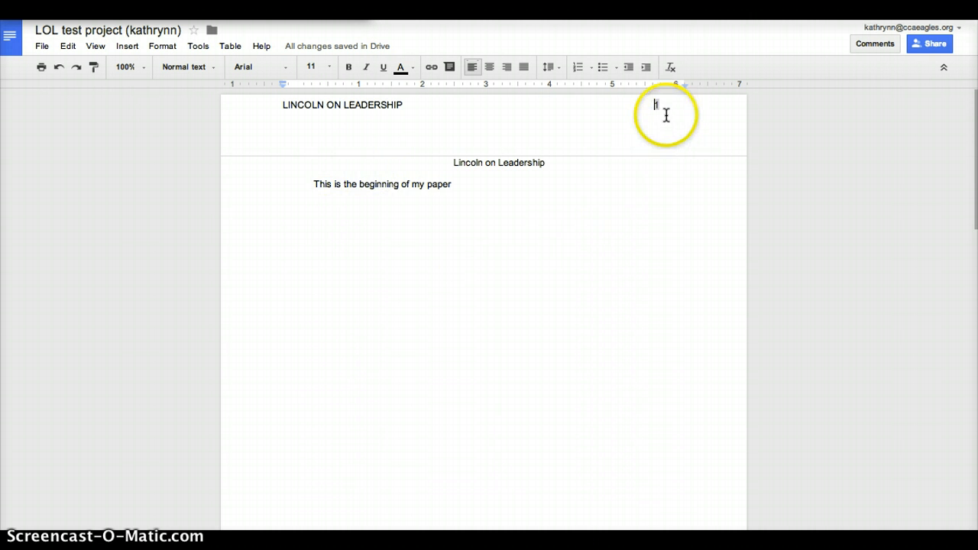
pyautogui.moveTo(676, 112); pyautogui.dragTo(628, 133)
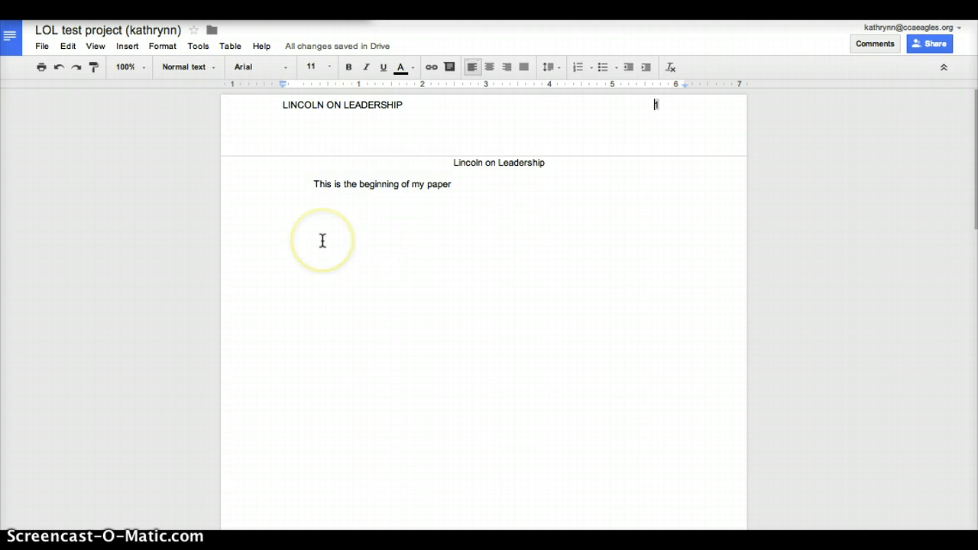
pyautogui.click(447, 163)
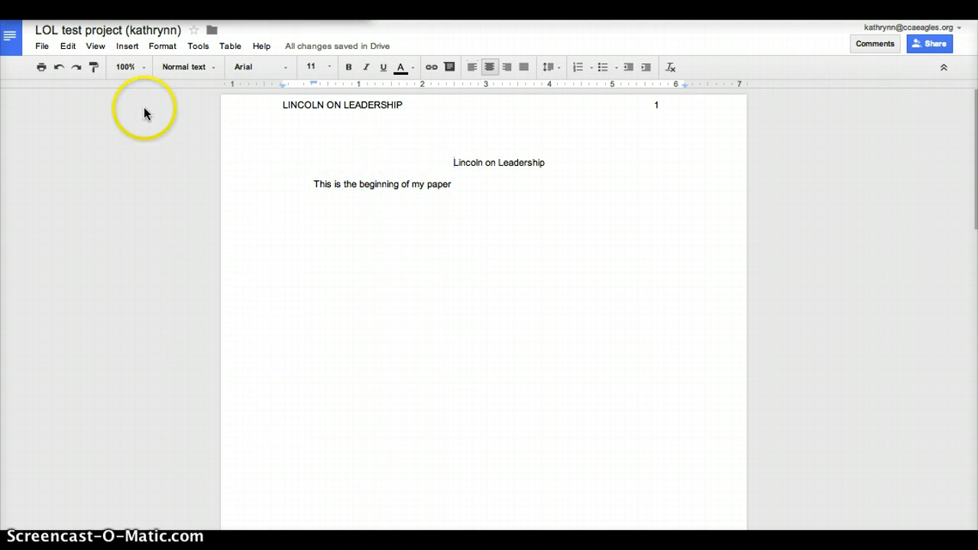
# Insert a page break before the title, moving it to page 2, and check each page's header.
pyautogui.click(125, 46)
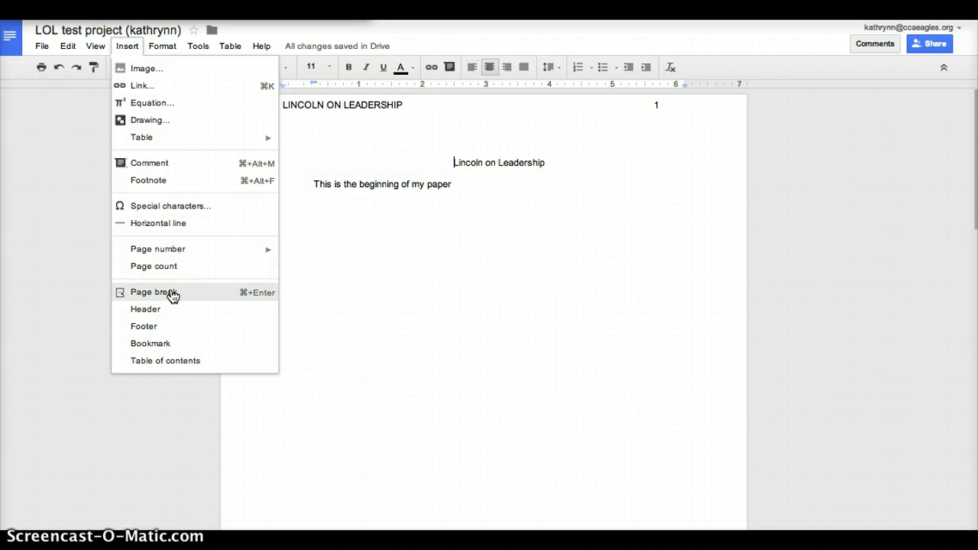
pyautogui.click(171, 295)
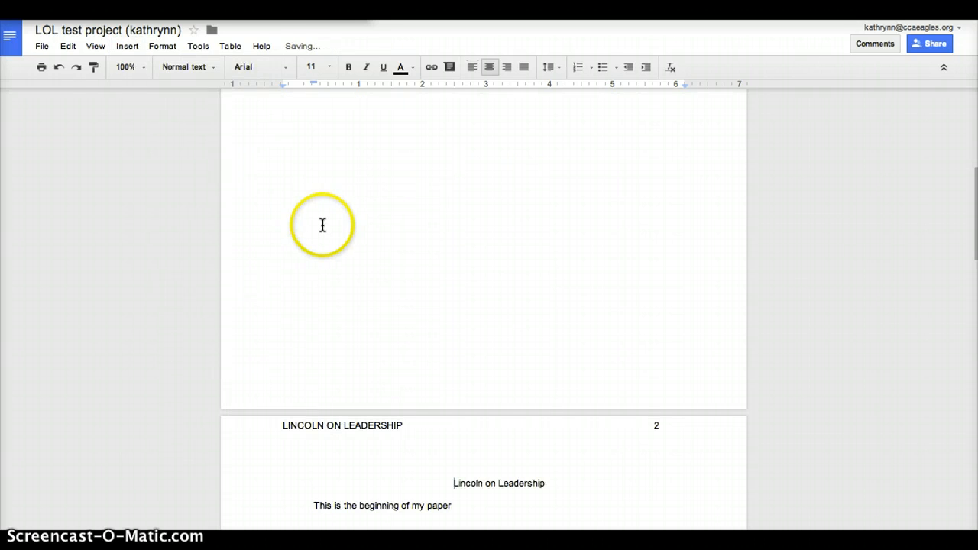
pyautogui.scroll(5, 322, 225)
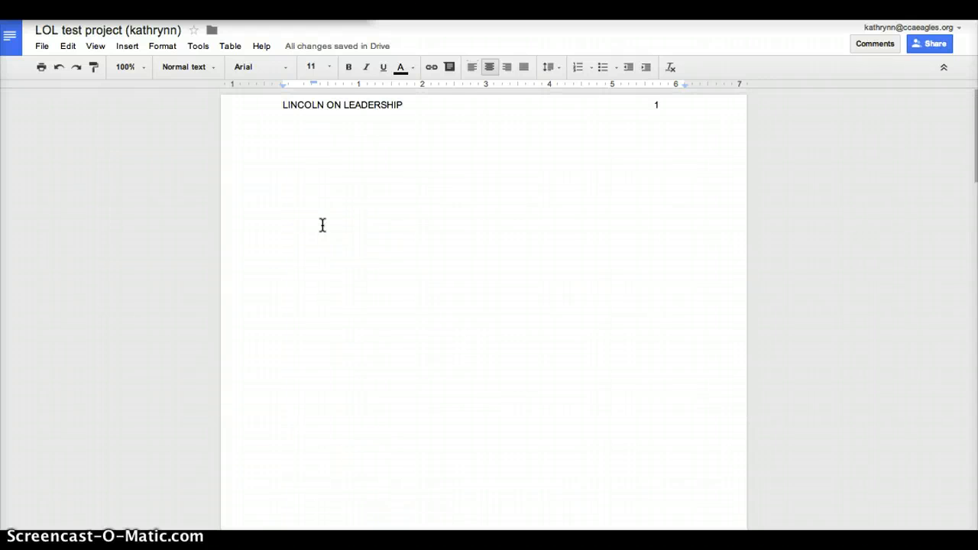
pyautogui.scroll(-10, 322, 225)
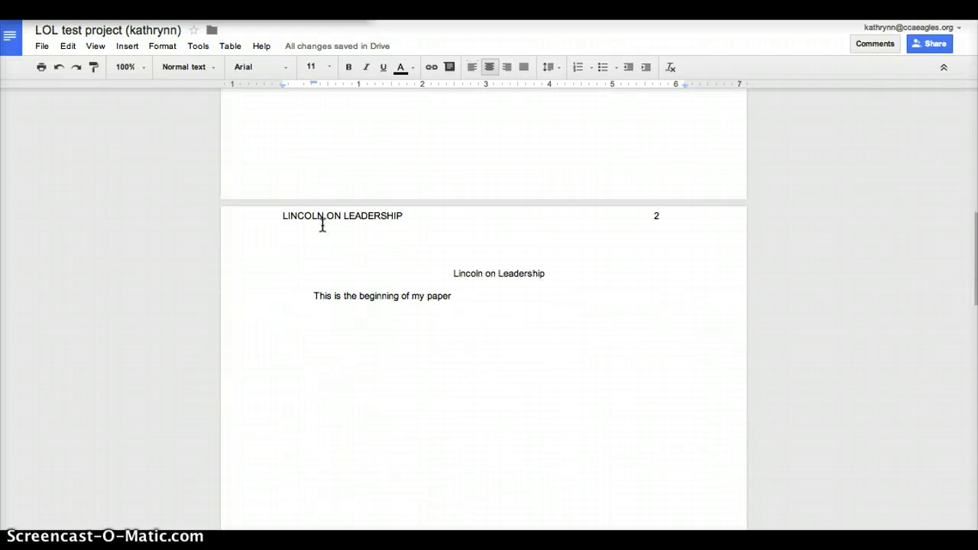
pyautogui.click(377, 240)
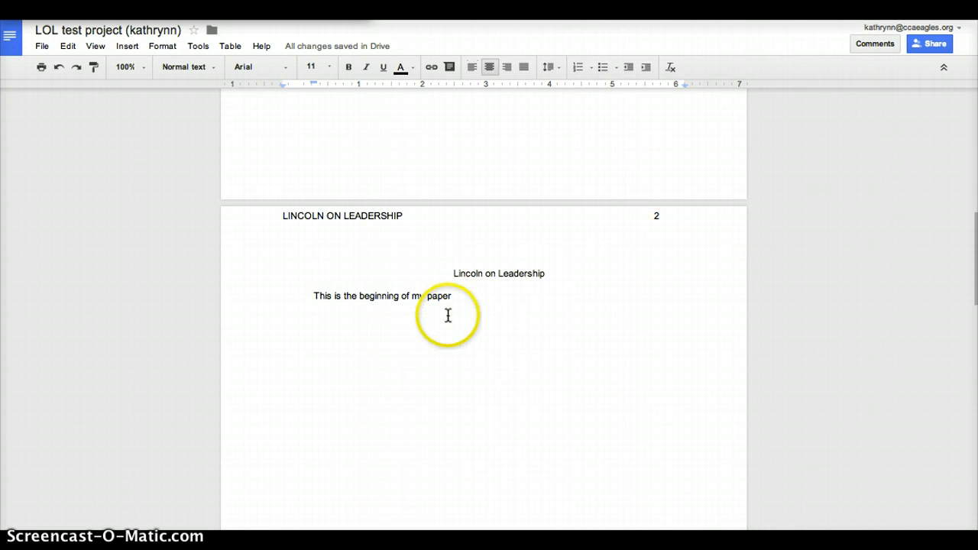
pyautogui.scroll(2, 438, 356)
pyautogui.scroll(-3, 438, 356)
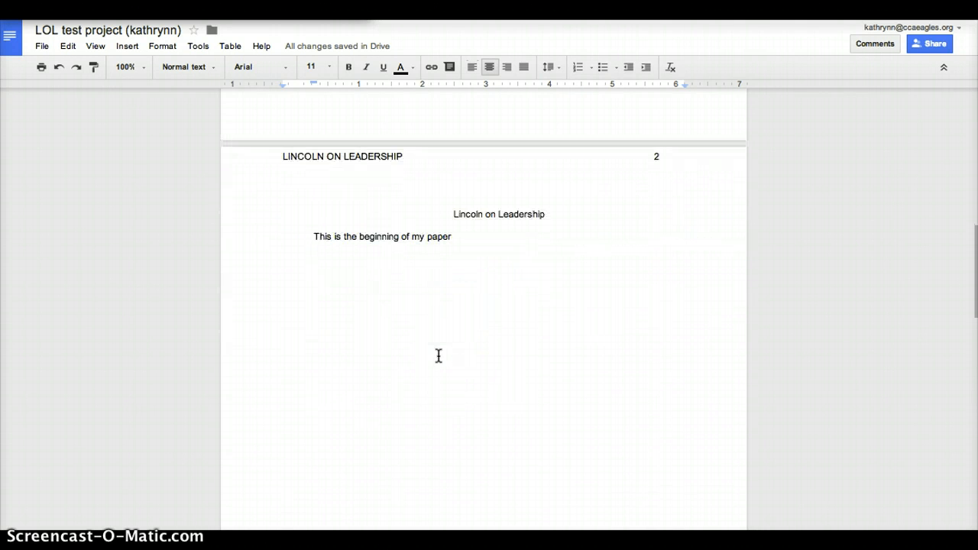
pyautogui.scroll(-10, 574, 330)
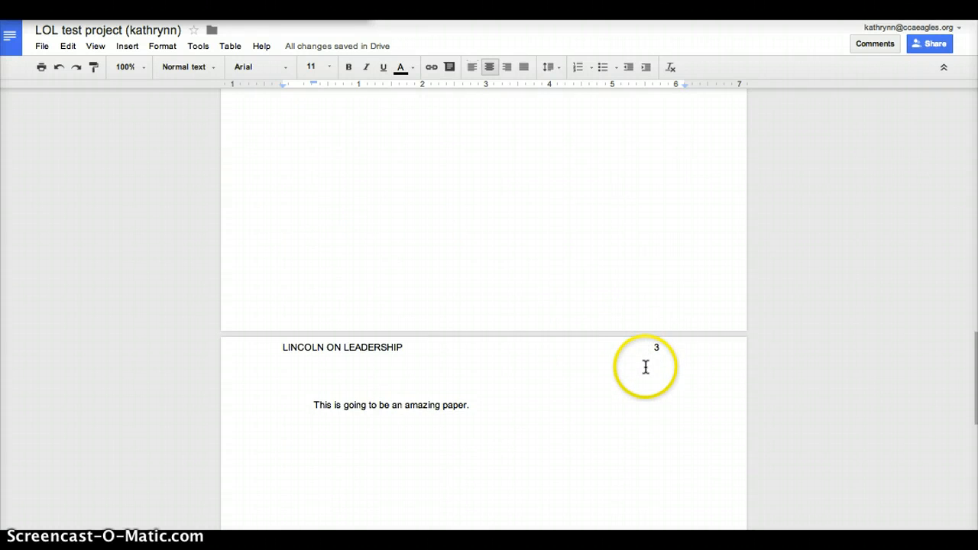
pyautogui.scroll(7, 533, 277)
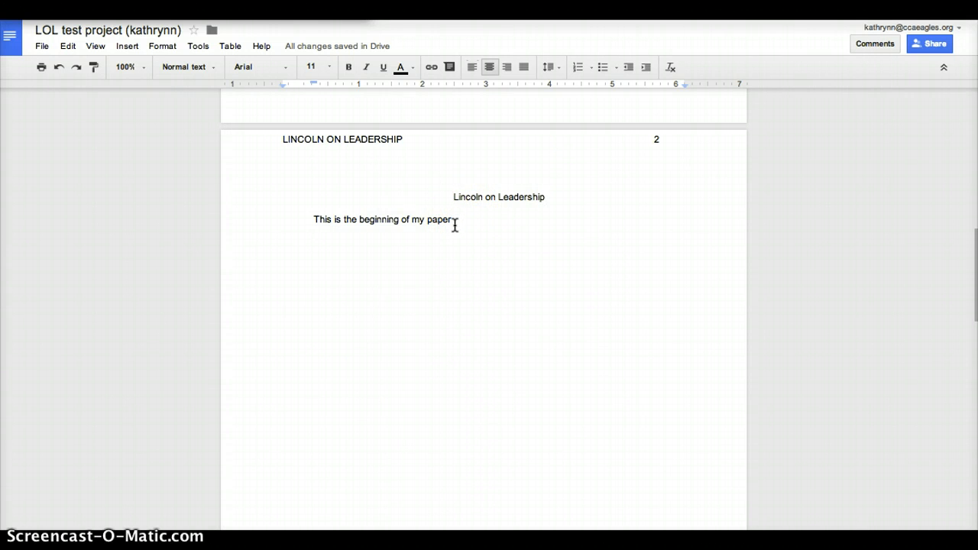
pyautogui.click(403, 140)
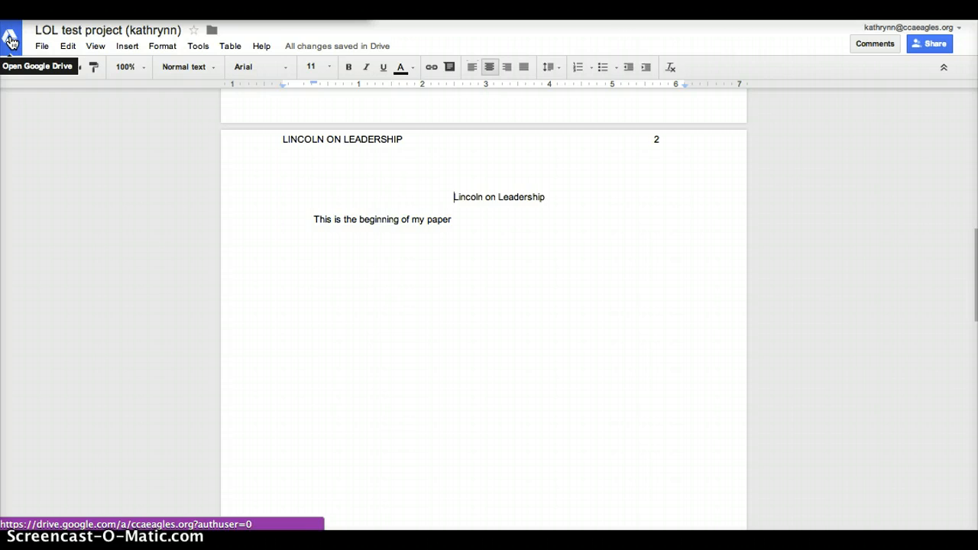
# Go to Google Drive and create a new blank Untitled document.
pyautogui.click(10, 41)
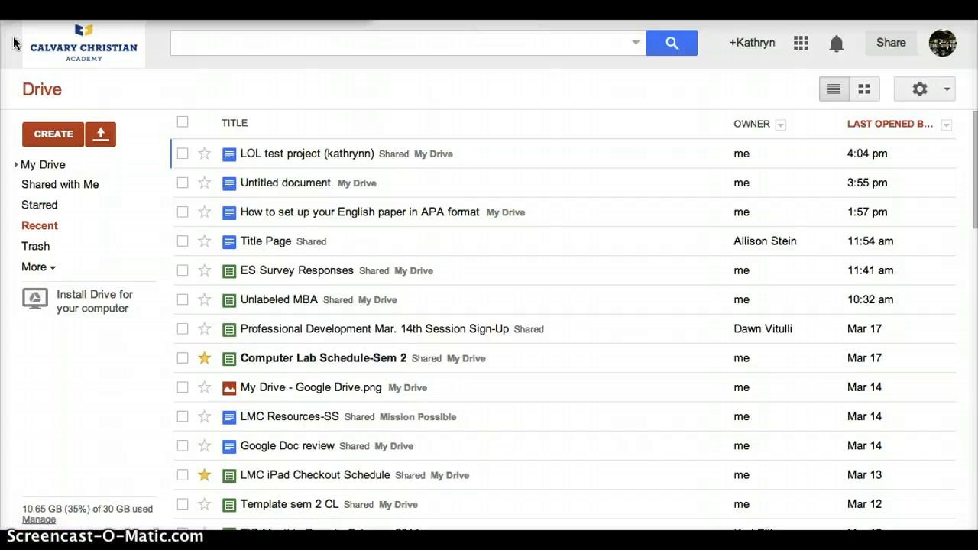
pyautogui.click(298, 157)
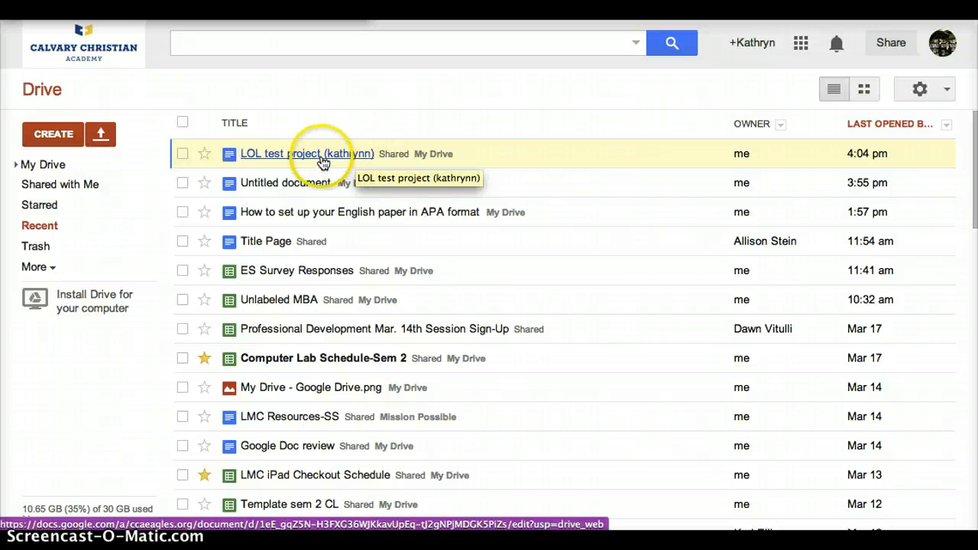
pyautogui.click(48, 141)
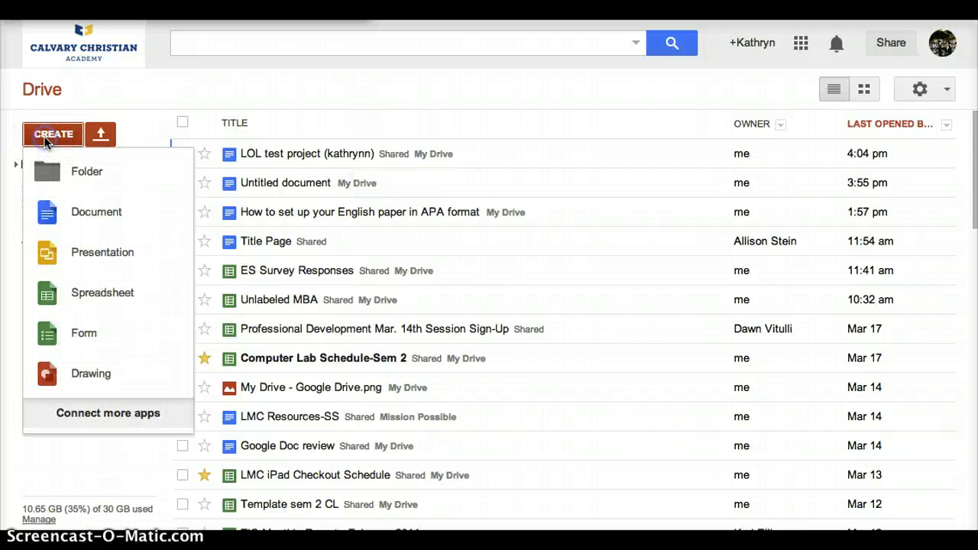
pyautogui.click(77, 221)
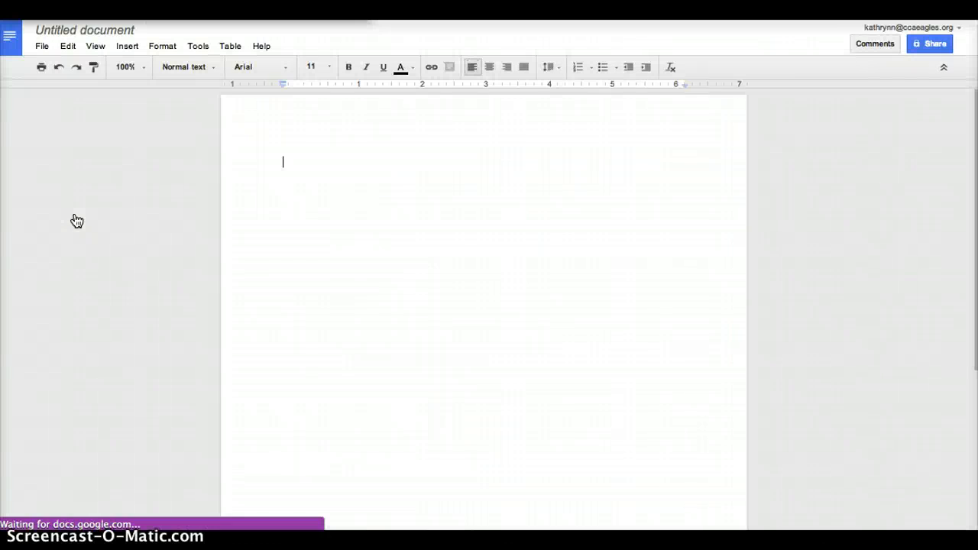
# Add a header reading 'Running head: LINCOLN ON LEADERSHIP' to the blank document.
pyautogui.click(297, 113)
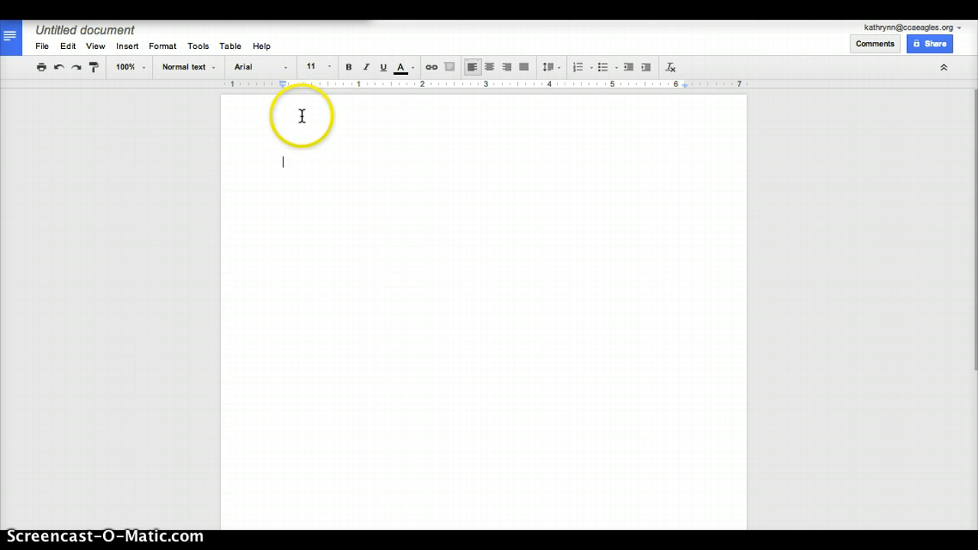
pyautogui.click(124, 48)
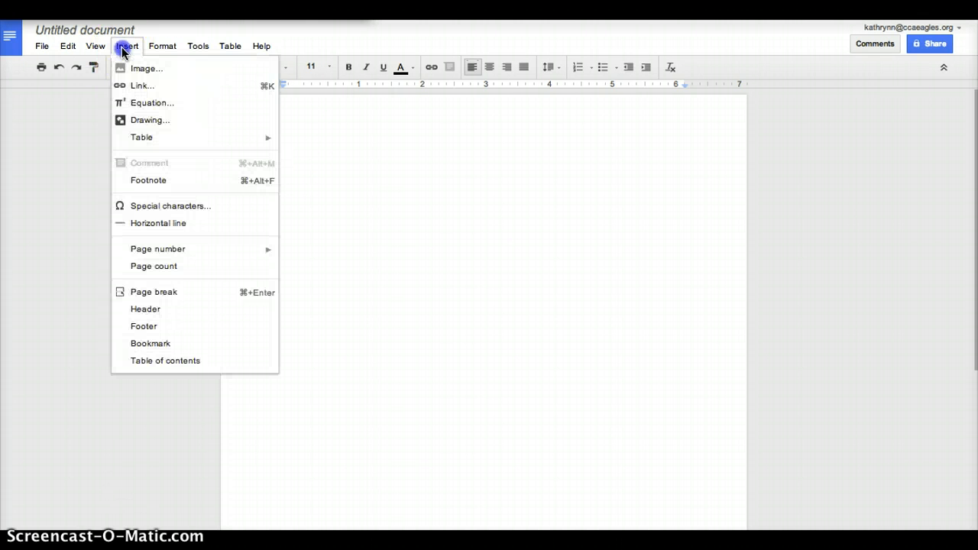
pyautogui.click(163, 310)
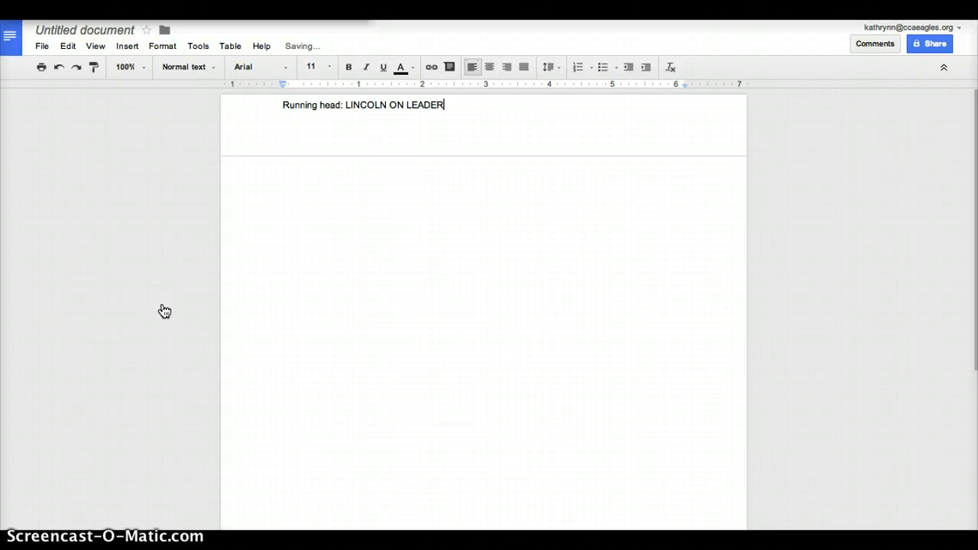
pyautogui.write('SHIP')
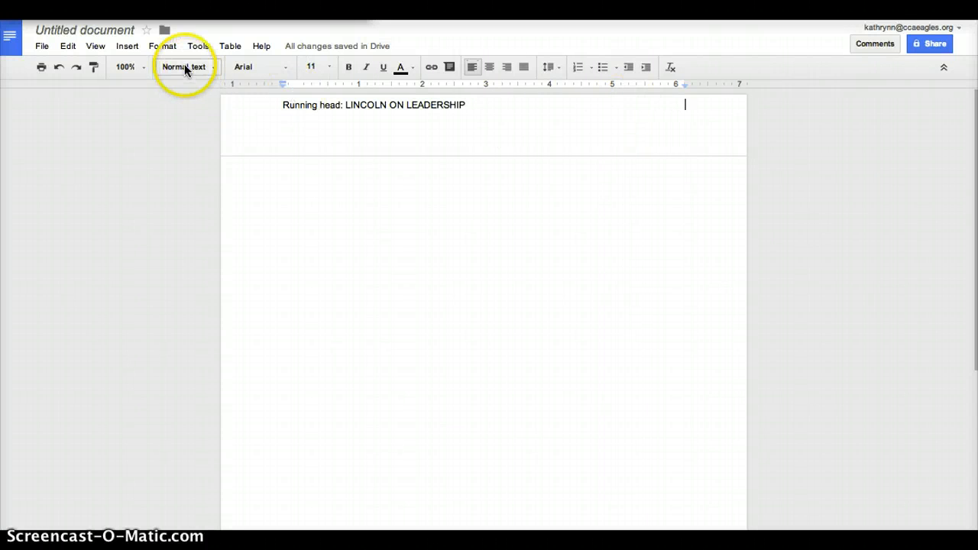
# Place page number 1 at the right end of the running-head line, then add a blank body line.
pyautogui.click(131, 49)
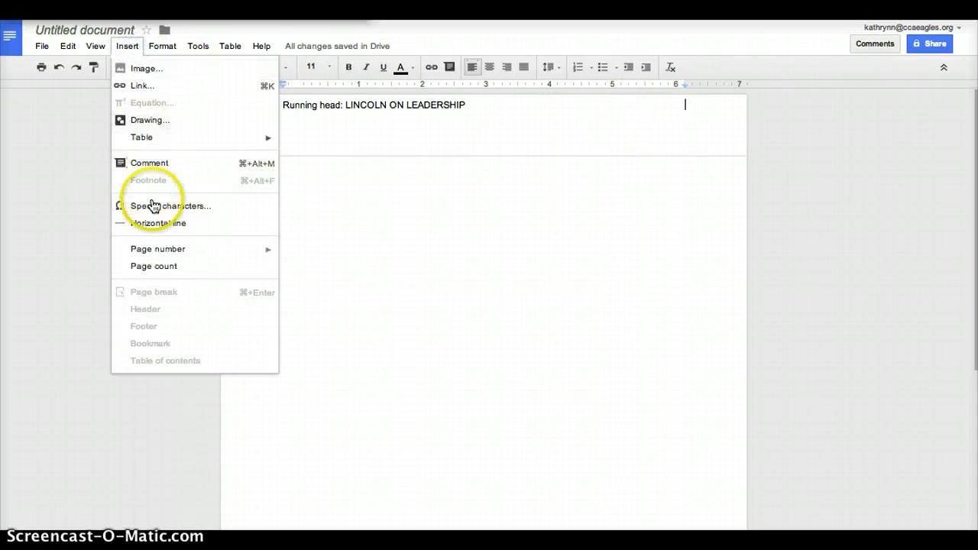
pyautogui.moveTo(158, 253)
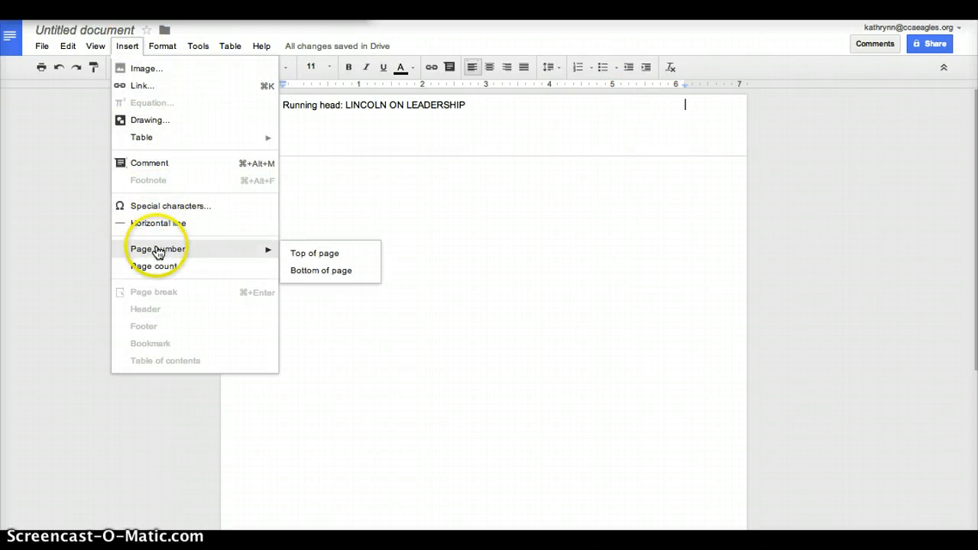
pyautogui.click(303, 253)
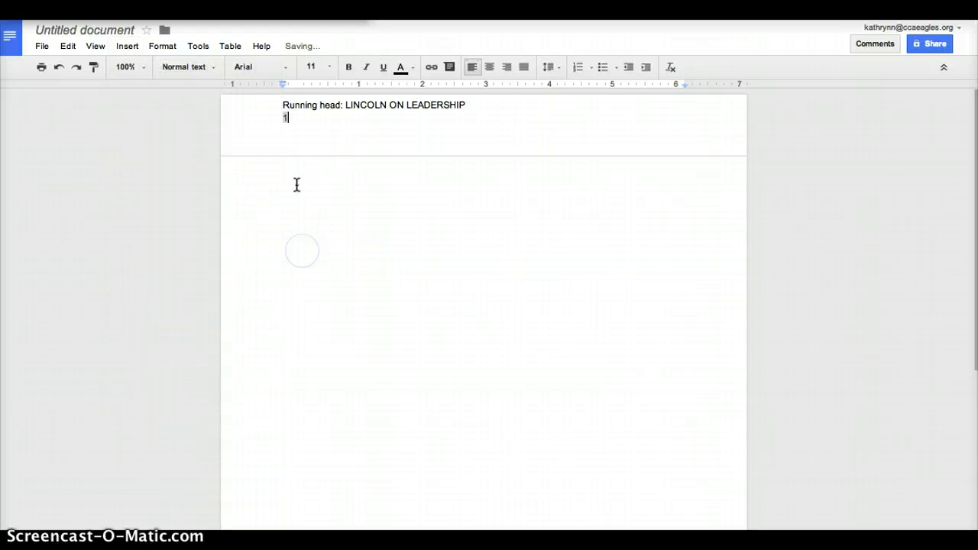
pyautogui.click(275, 117)
pyautogui.press('BackSpace')
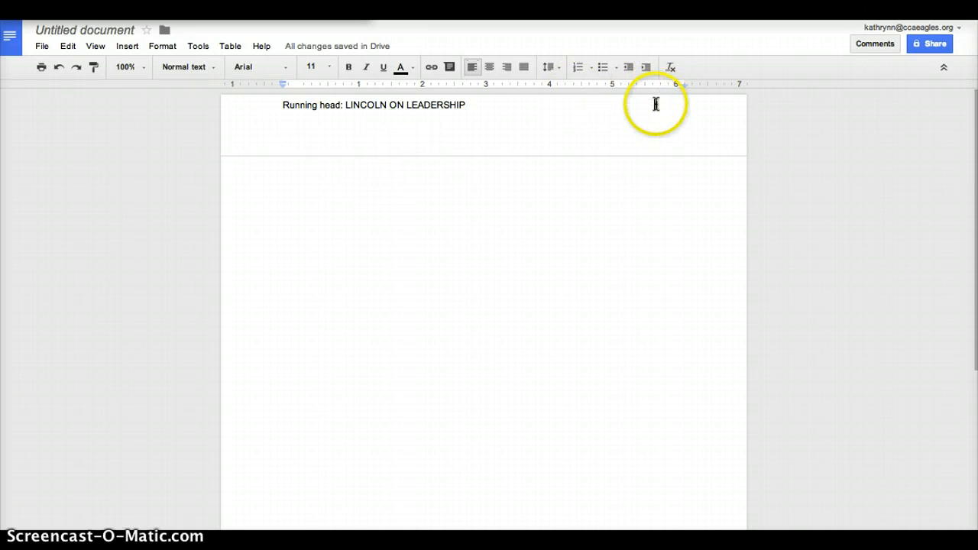
pyautogui.click(600, 105)
pyautogui.click(450, 215)
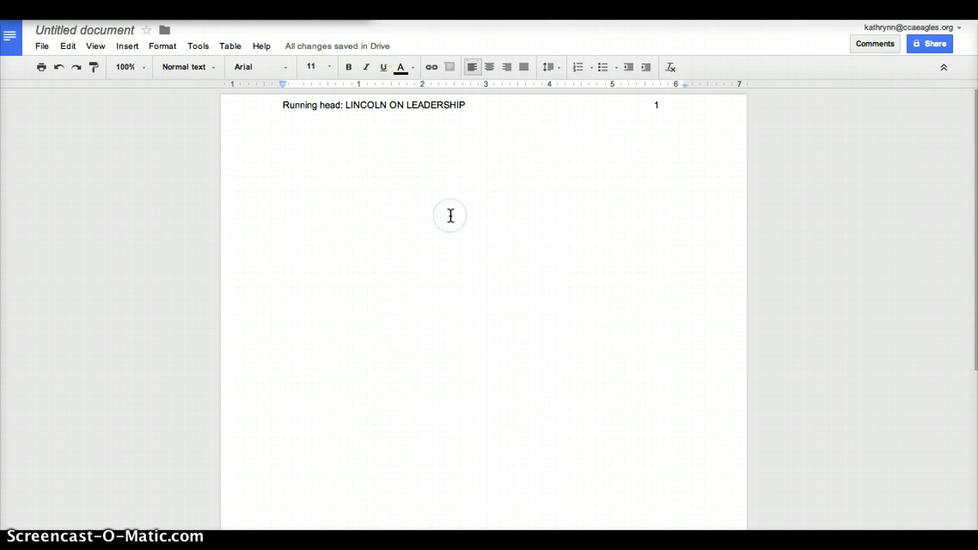
pyautogui.press('Return')
# Type the centred title 'Lincoln on Leadership', the author's name, and 'Calvary Christian Academy' on separate lines.
pyautogui.click(490, 67)
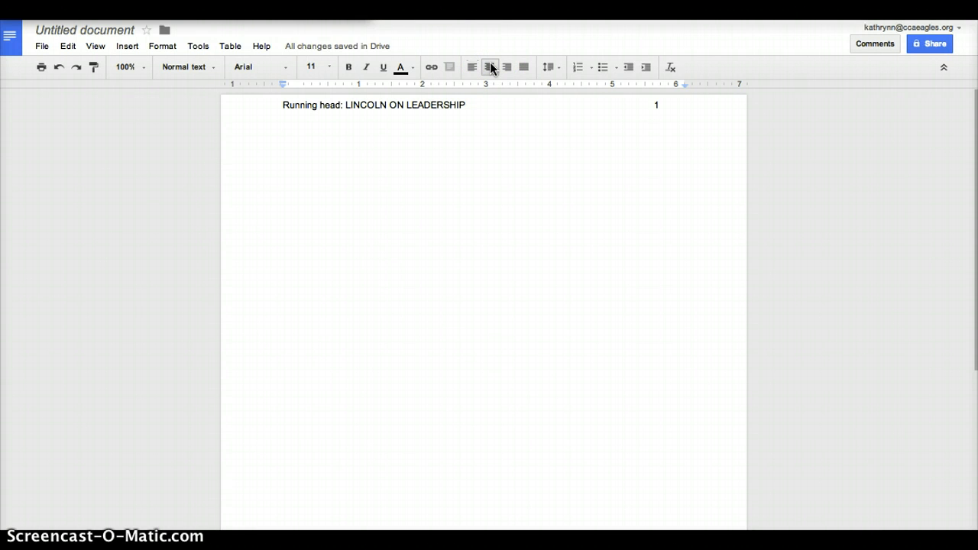
pyautogui.write('T')
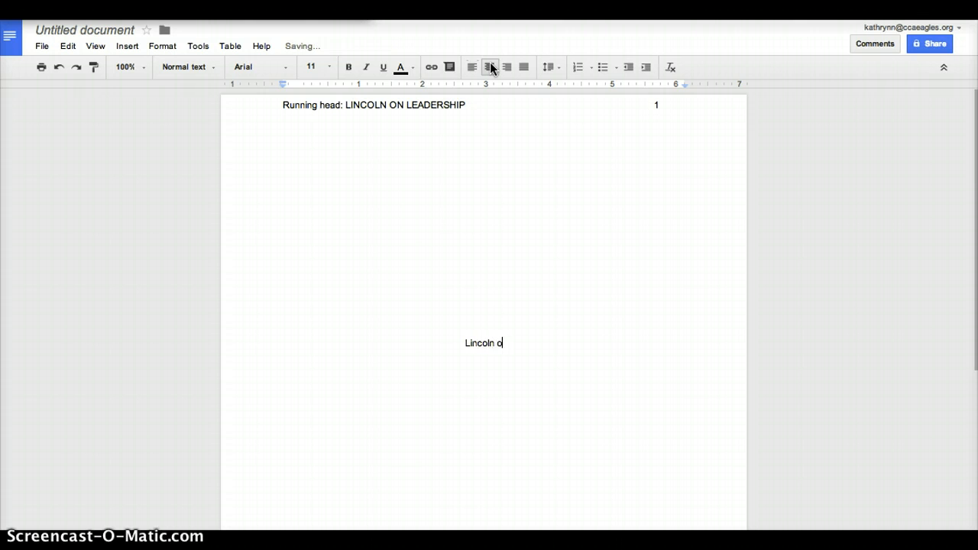
pyautogui.write('Leadership')
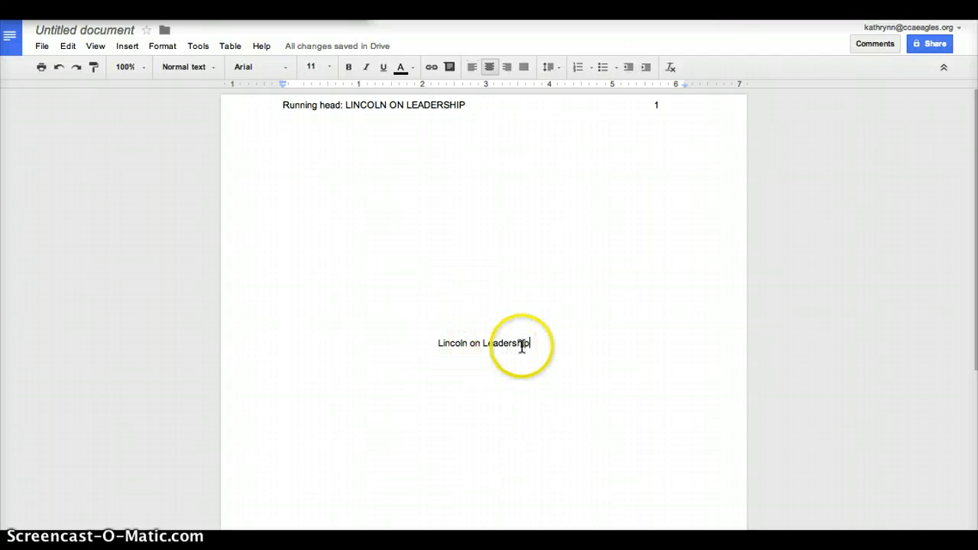
pyautogui.press('Return')
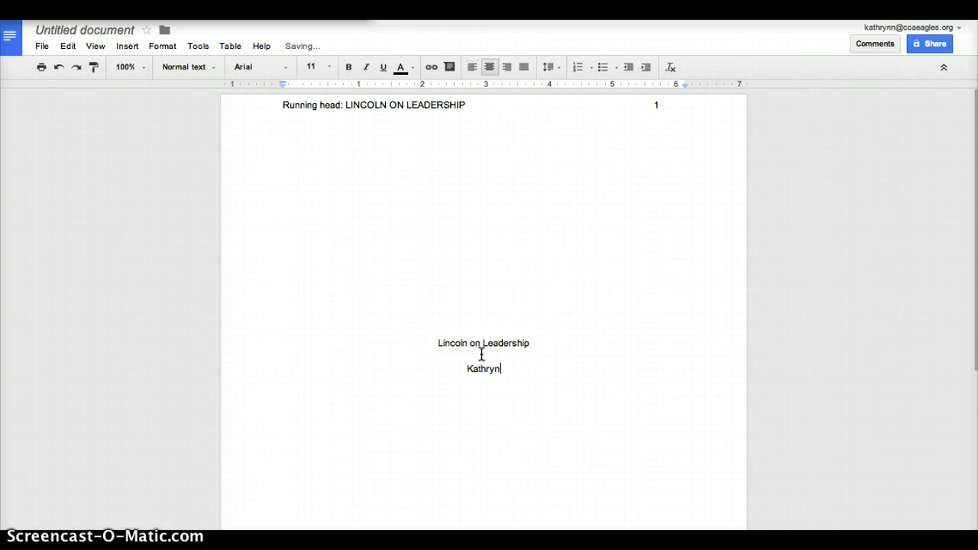
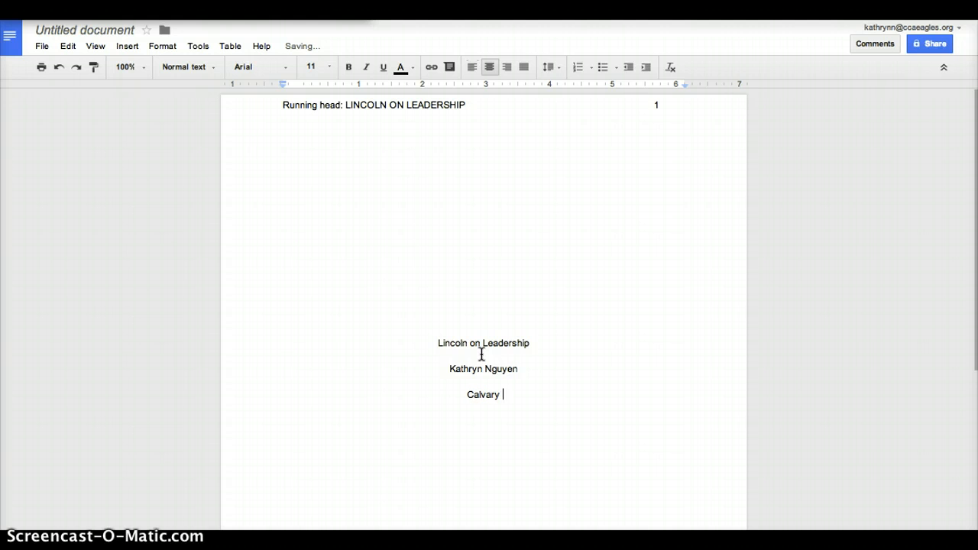
pyautogui.write('ristian ')
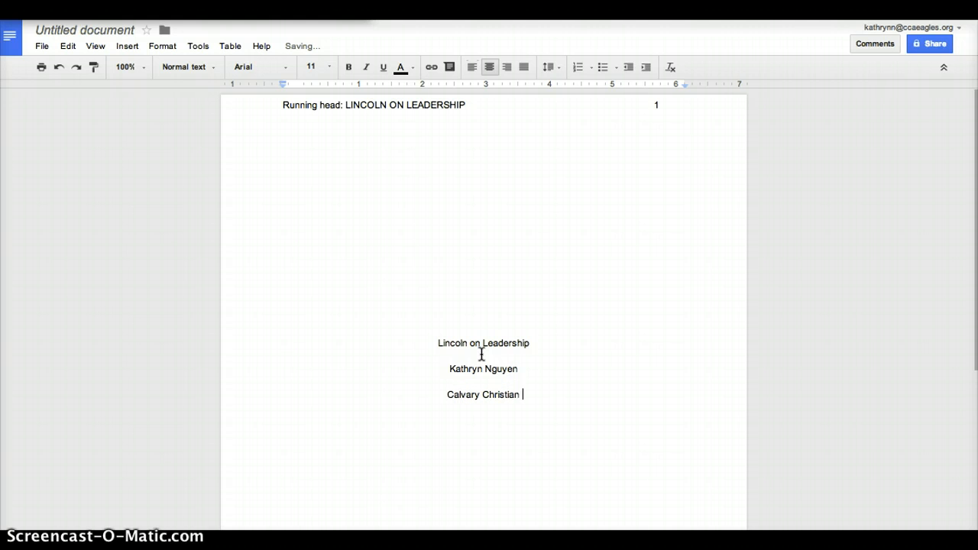
pyautogui.write('Academy')
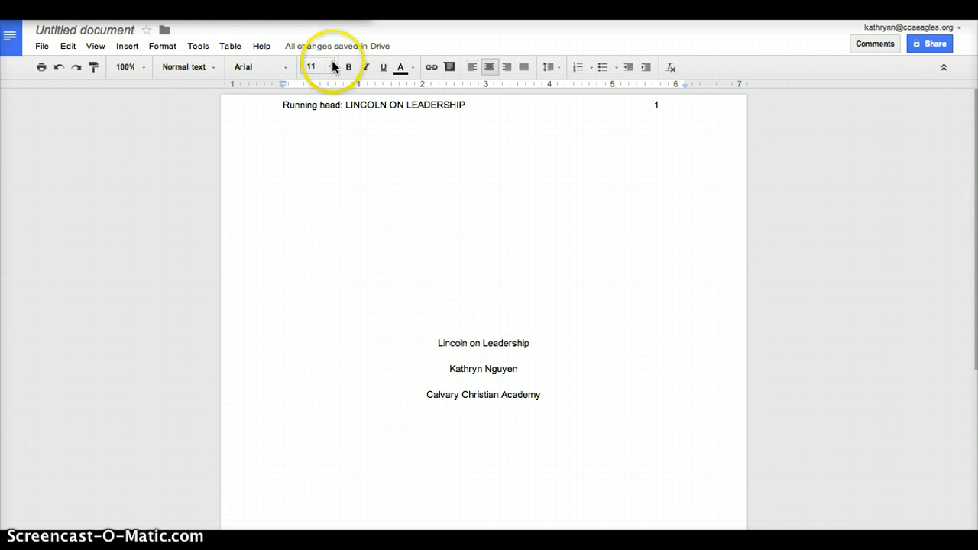
# Set the header text to 12 pt and bring the wrapped page number back onto the running-head line.
pyautogui.click(335, 130)
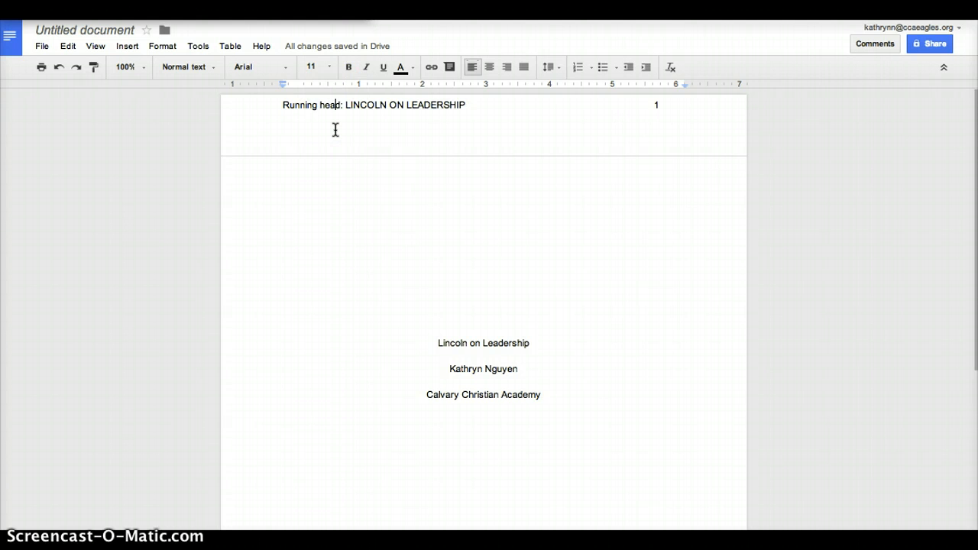
pyautogui.tripleClick(335, 130)
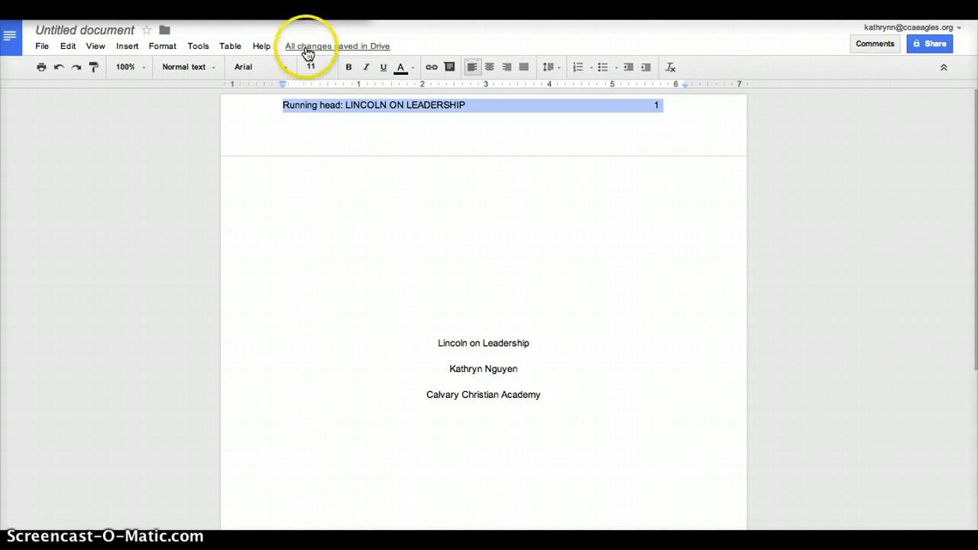
pyautogui.click(330, 68)
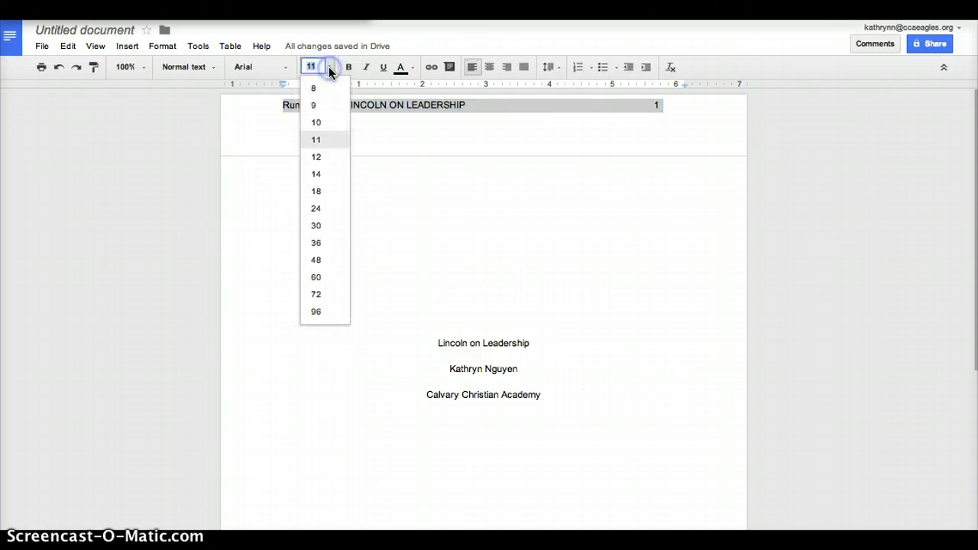
pyautogui.click(323, 160)
pyautogui.click(384, 248)
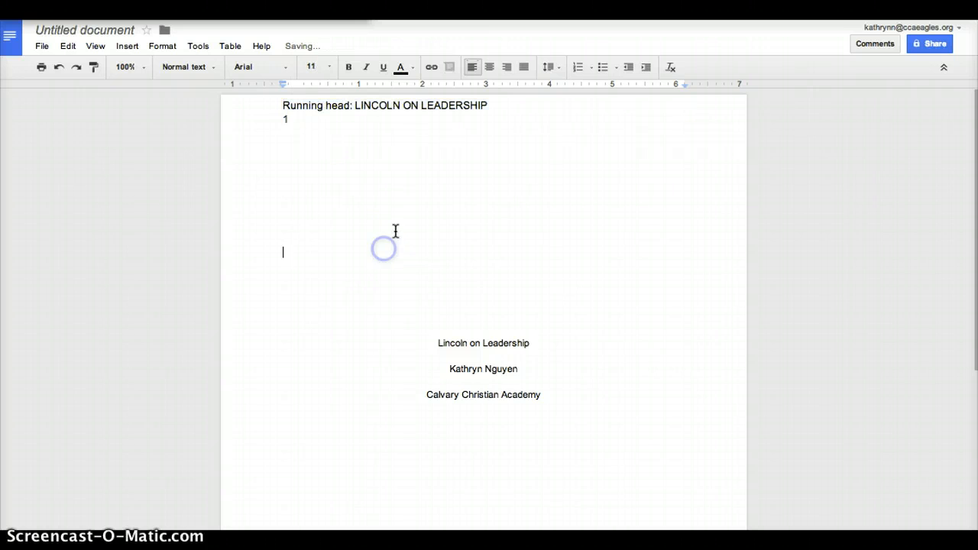
pyautogui.click(278, 120)
pyautogui.press('BackSpace')
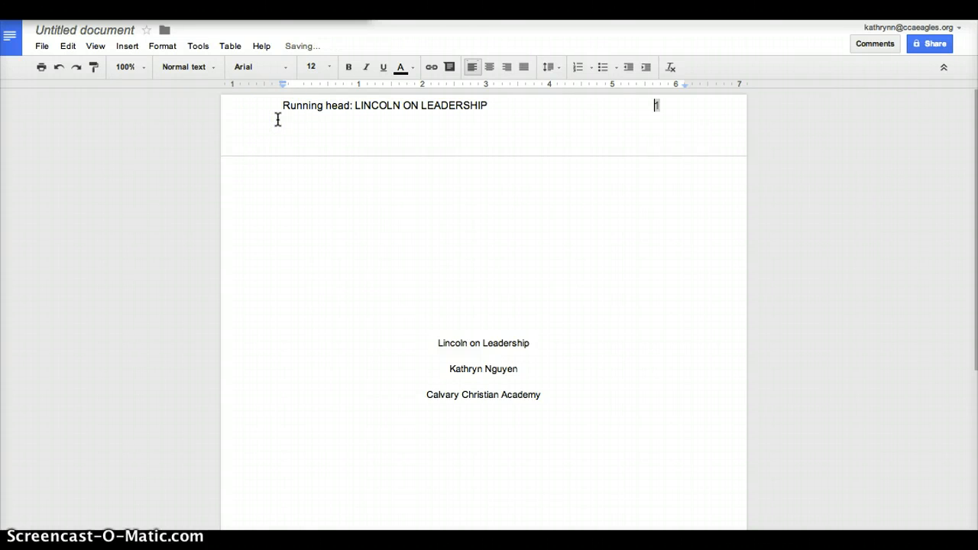
# Return to the document body and select all of its text.
pyautogui.click(280, 279)
pyautogui.click(380, 303)
pyautogui.hotkey('ctrl', 'a')
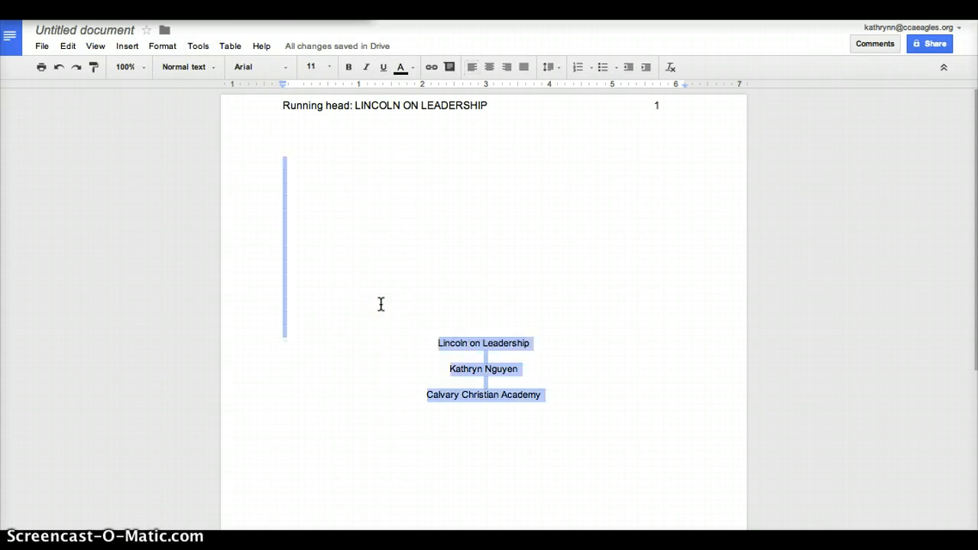
pyautogui.click(329, 67)
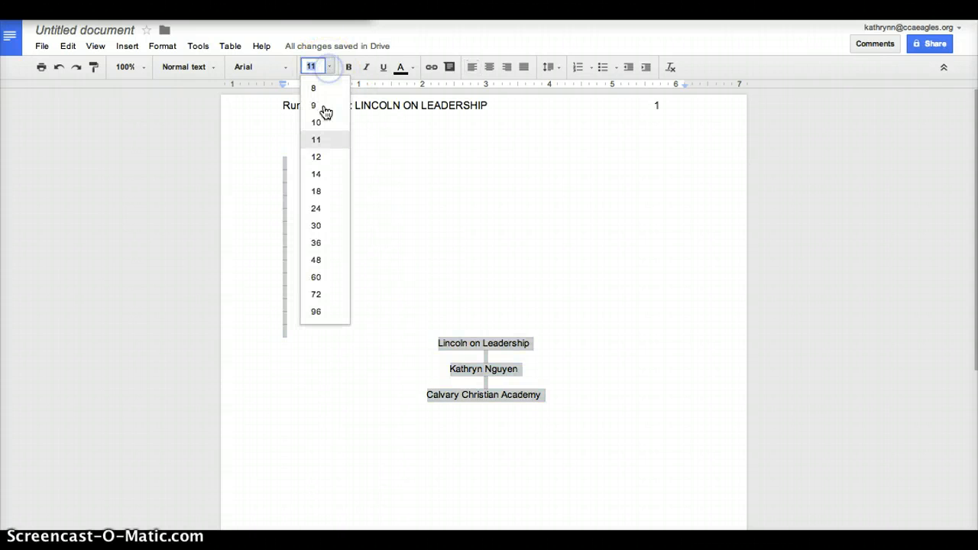
pyautogui.click(317, 157)
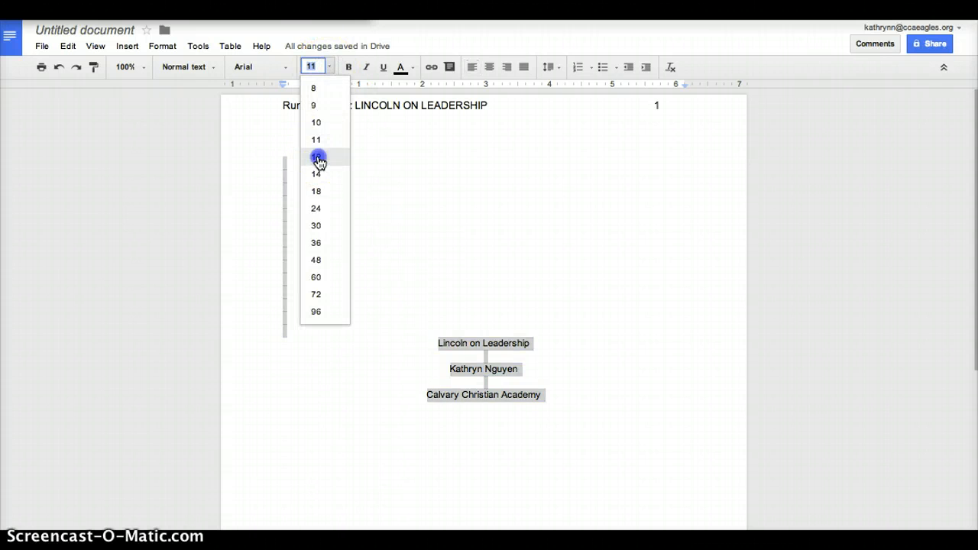
pyautogui.click(283, 68)
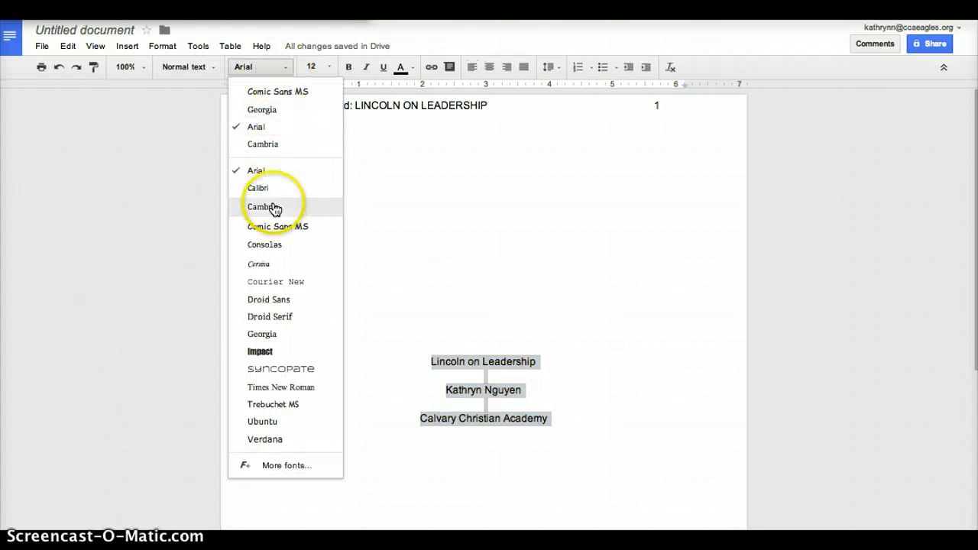
pyautogui.click(298, 391)
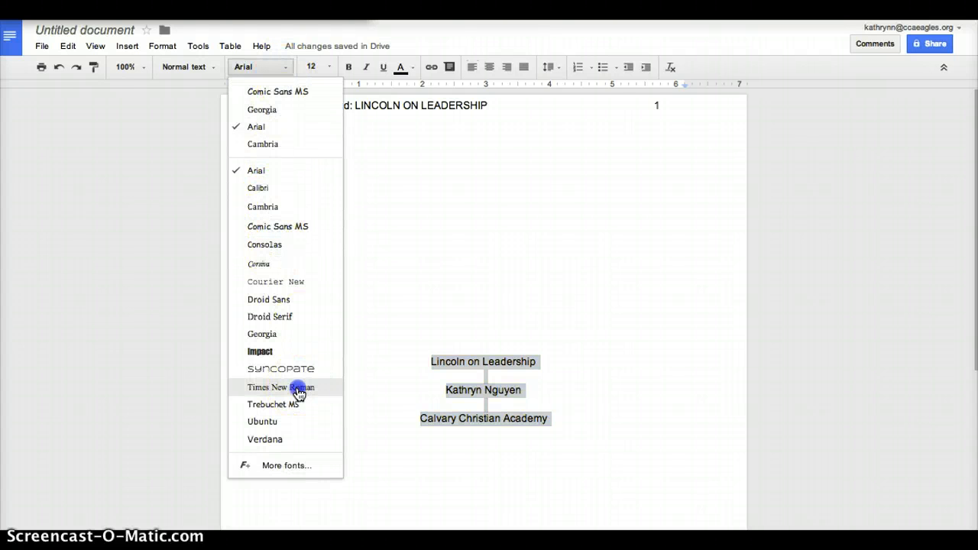
pyautogui.click(373, 304)
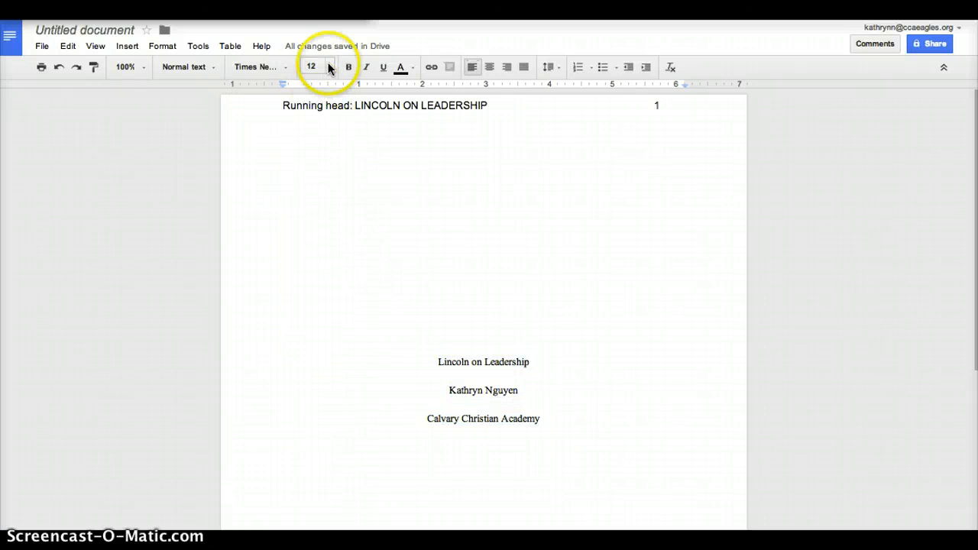
pyautogui.click(256, 68)
pyautogui.click(420, 170)
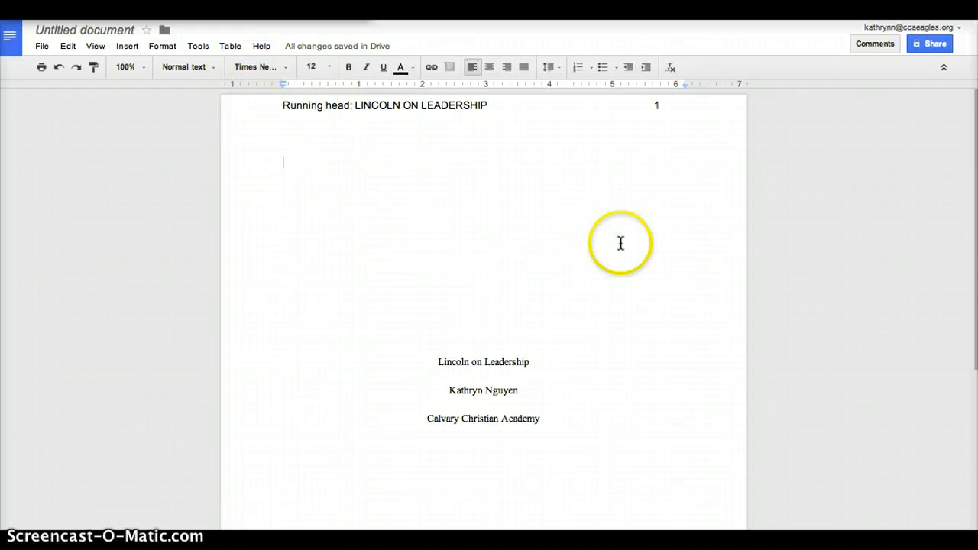
pyautogui.scroll(-4, 634, 305)
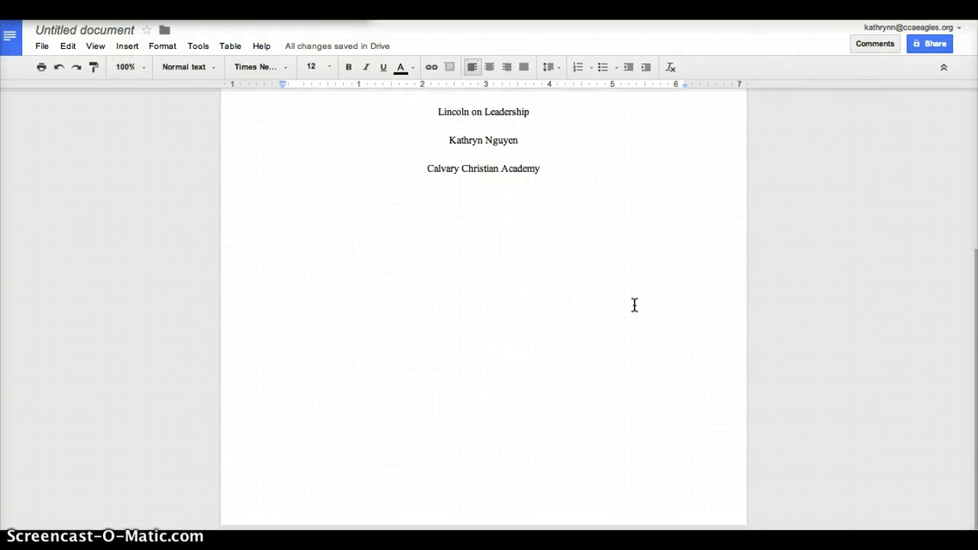
pyautogui.scroll(4, 635, 305)
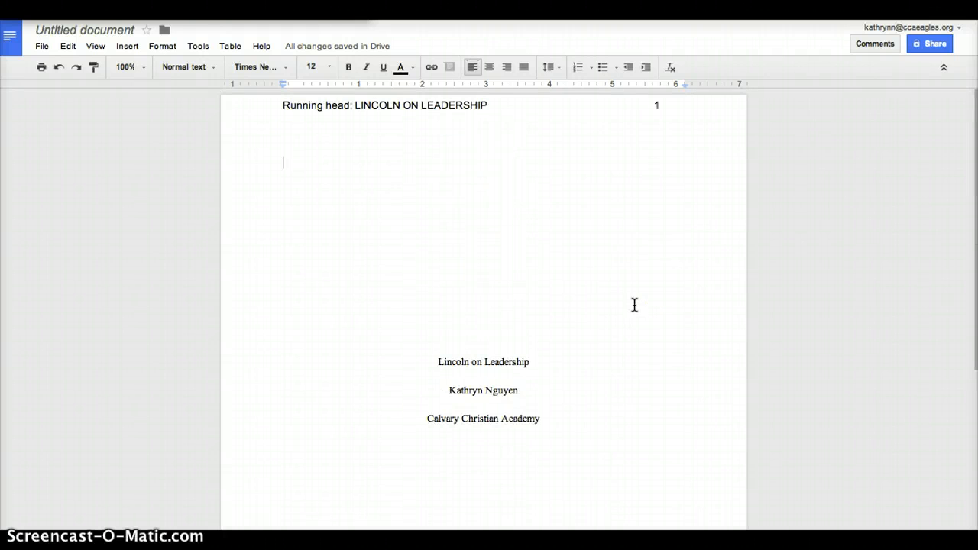
# Rename the untitled document to 'LOL Title page'.
pyautogui.click(113, 31)
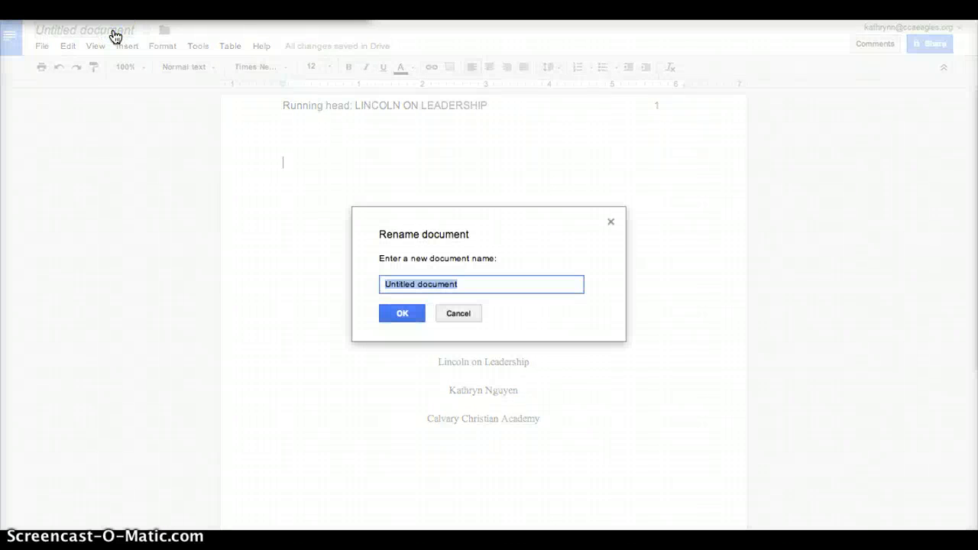
pyautogui.write('LOL Titw page')
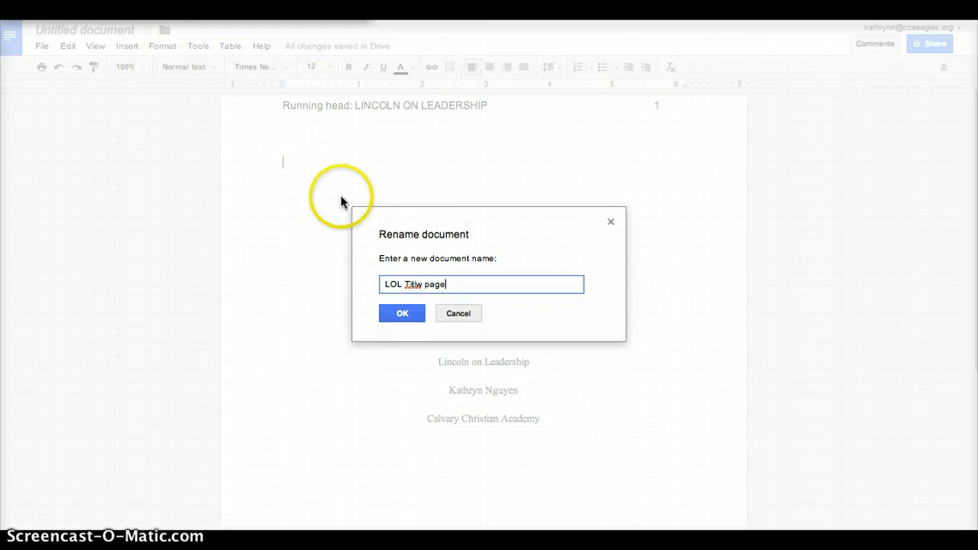
pyautogui.click(393, 314)
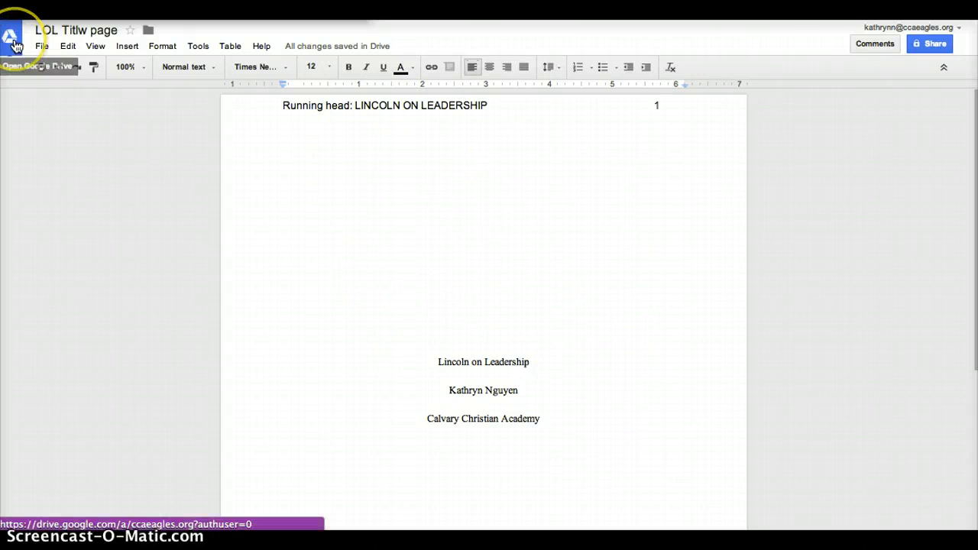
# Correct the 'Titlw' typo in the name, then return to the Google Drive file list.
pyautogui.click(87, 29)
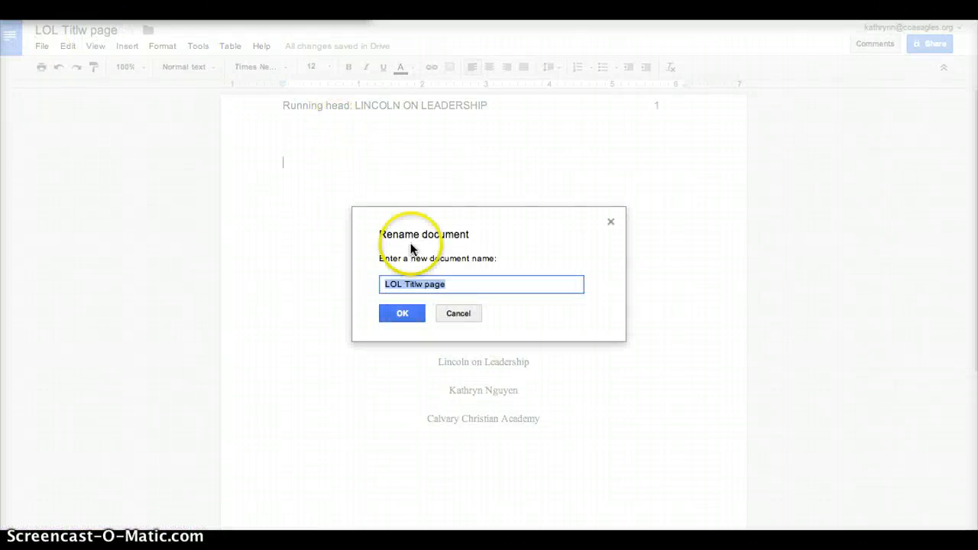
pyautogui.click(420, 284)
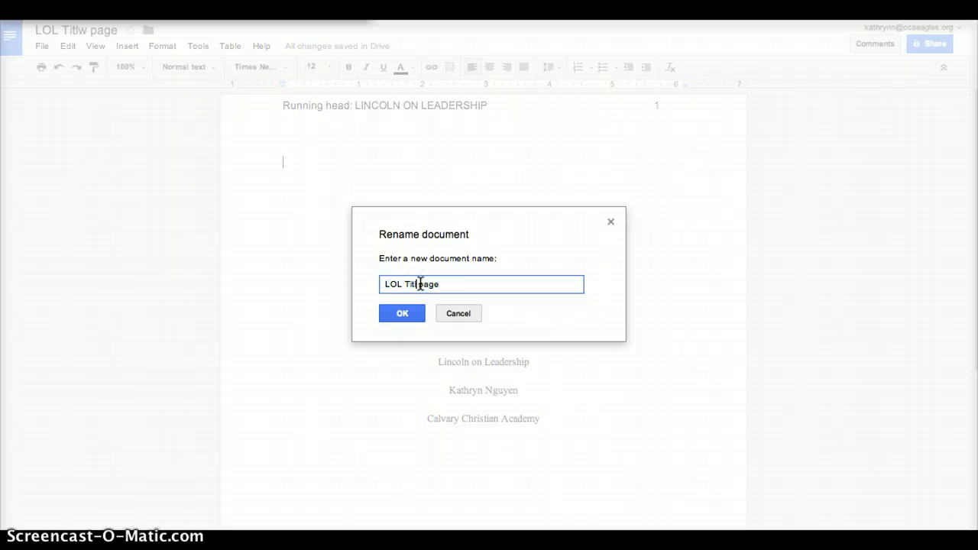
pyautogui.press('BackSpace')
pyautogui.write('e')
pyautogui.click(404, 313)
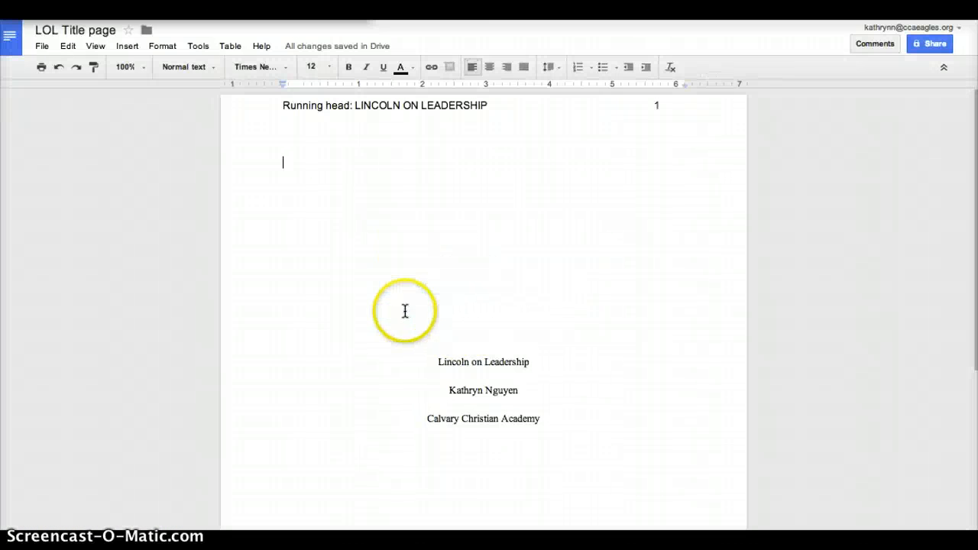
pyautogui.click(13, 35)
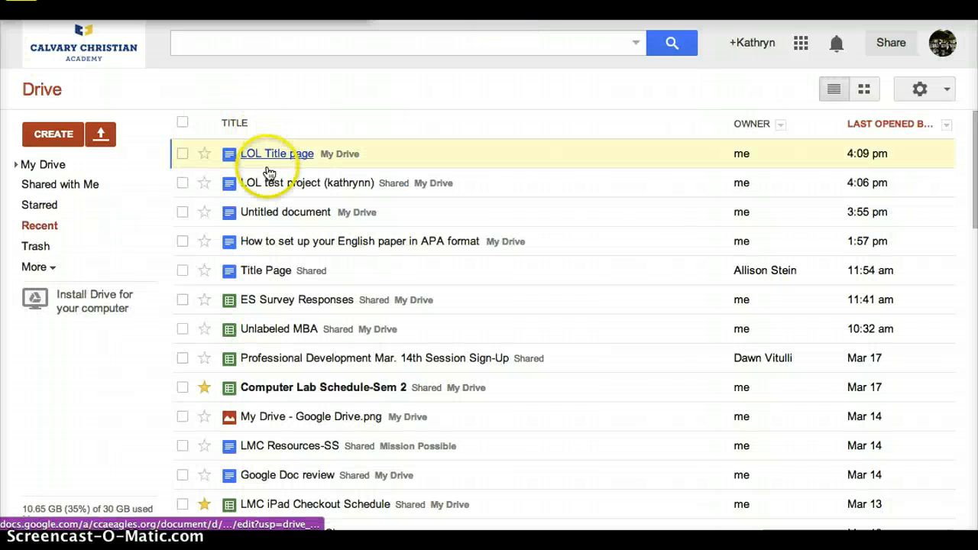
# Open 'LOL test project' from Drive, scroll to its page 2 text, and select all the paper's text.
pyautogui.click(272, 187)
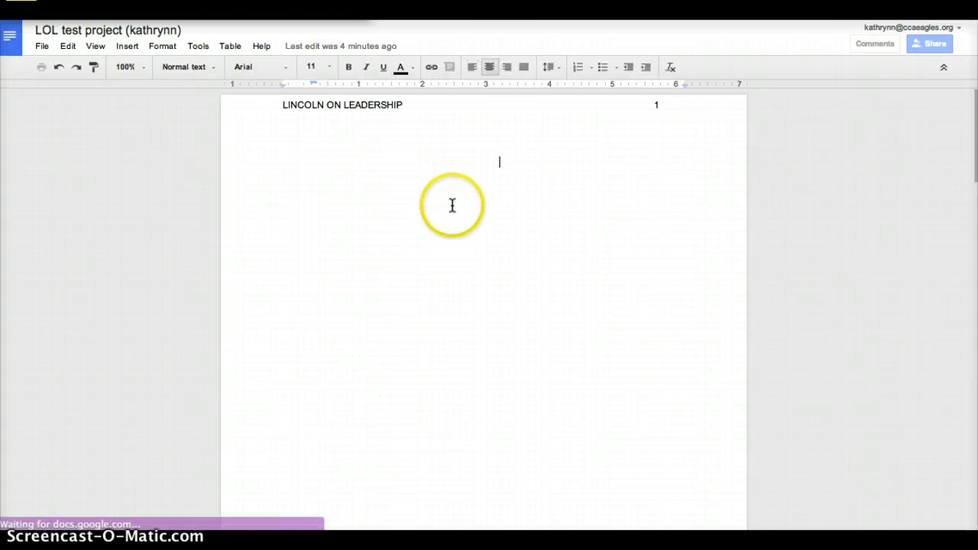
pyautogui.scroll(-3, 419, 245)
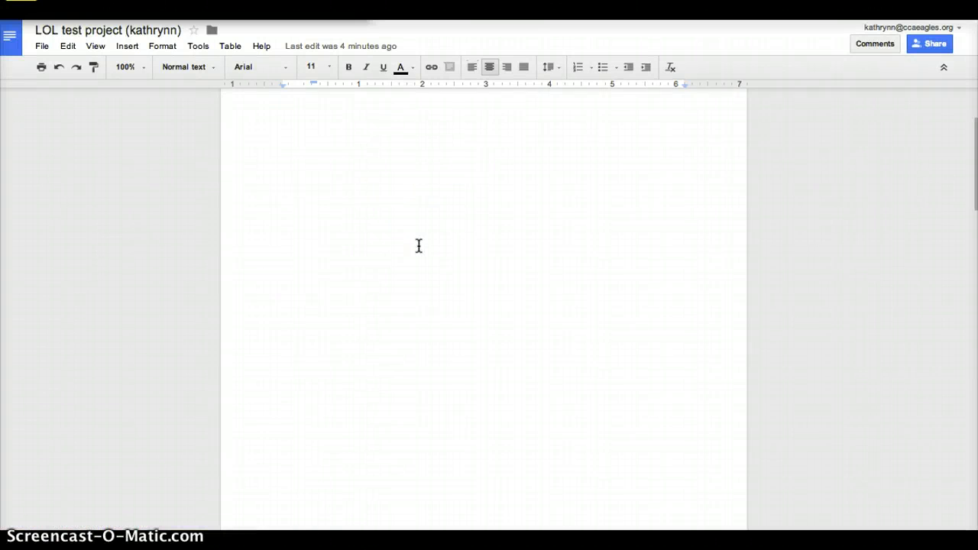
pyautogui.scroll(-5, 419, 245)
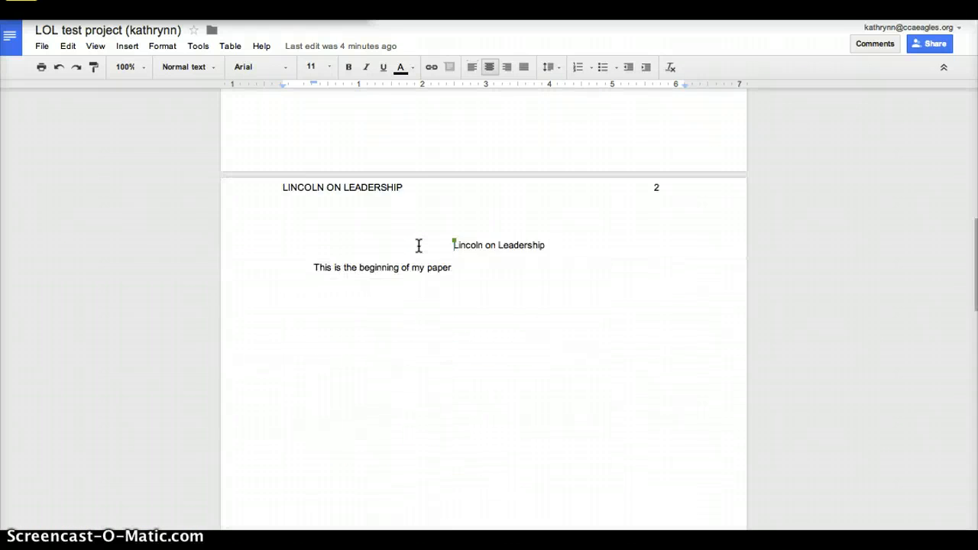
pyautogui.click(436, 243)
pyautogui.click(526, 267)
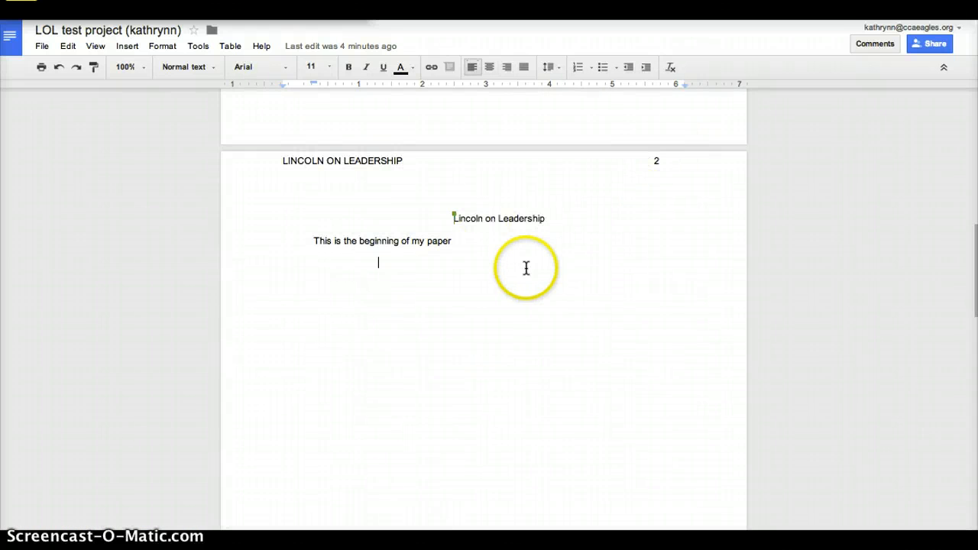
pyautogui.hotkey('ctrl', 'a')
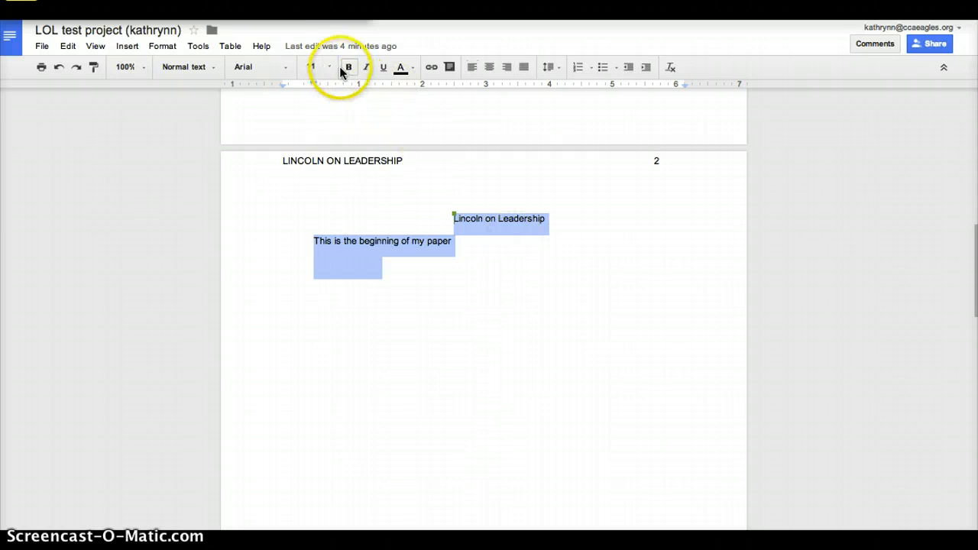
# Set all the selected paper text to 12 pt Times New Roman.
pyautogui.click(330, 67)
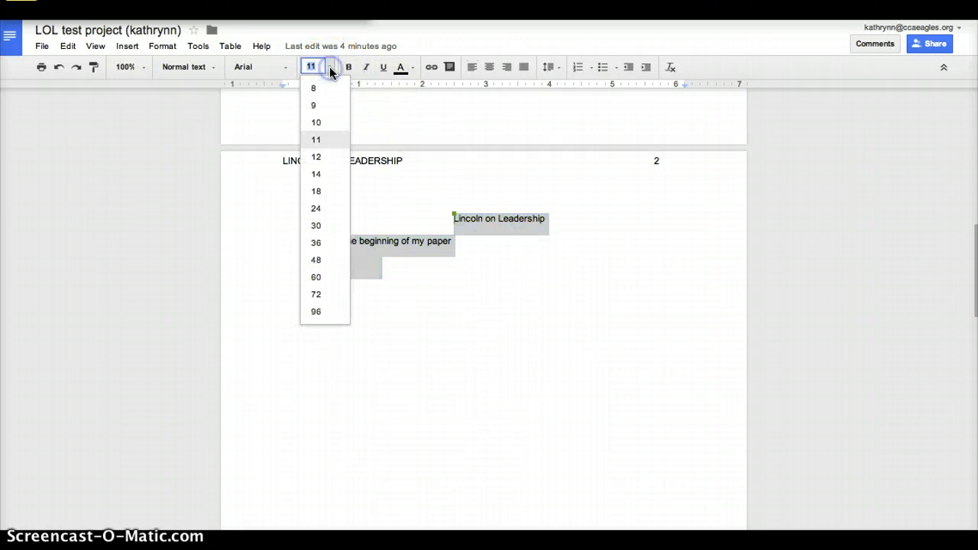
pyautogui.click(318, 159)
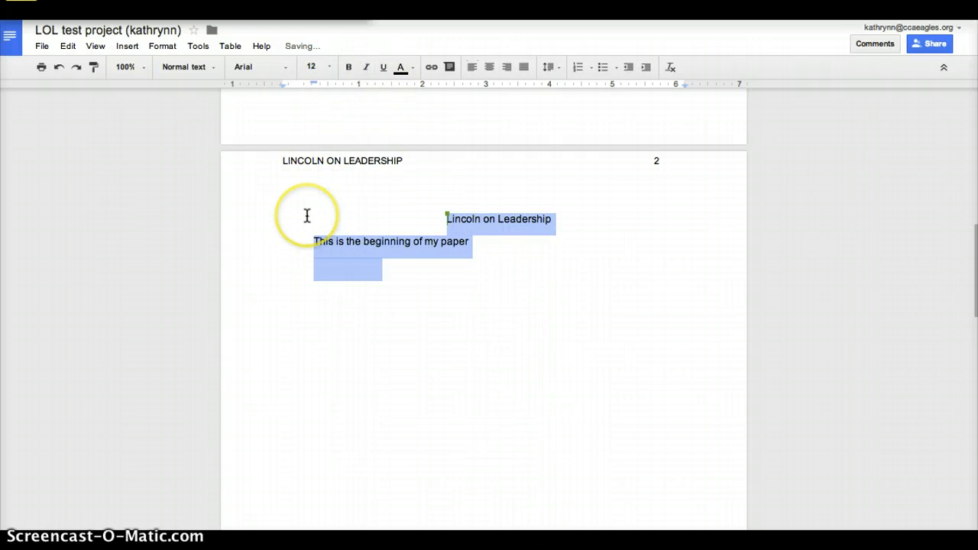
pyautogui.click(284, 67)
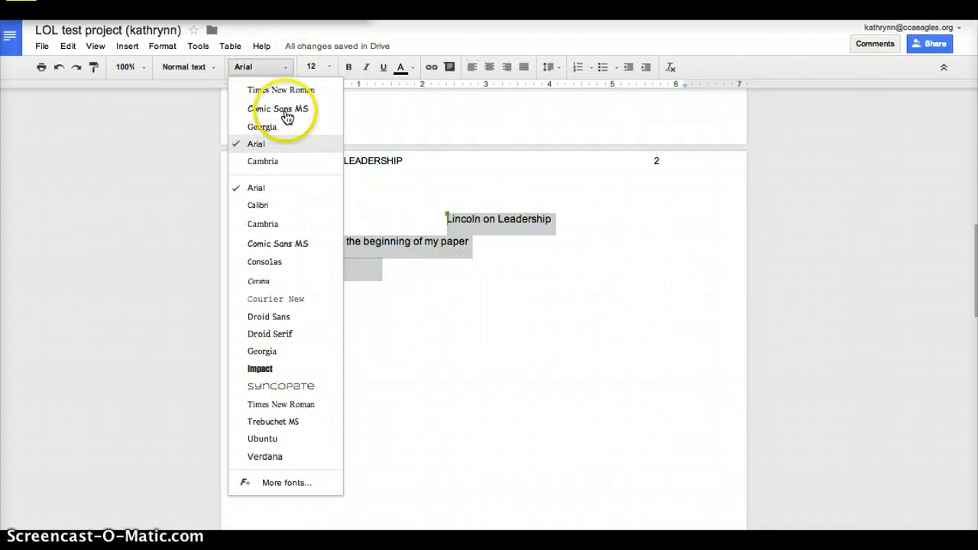
pyautogui.click(298, 414)
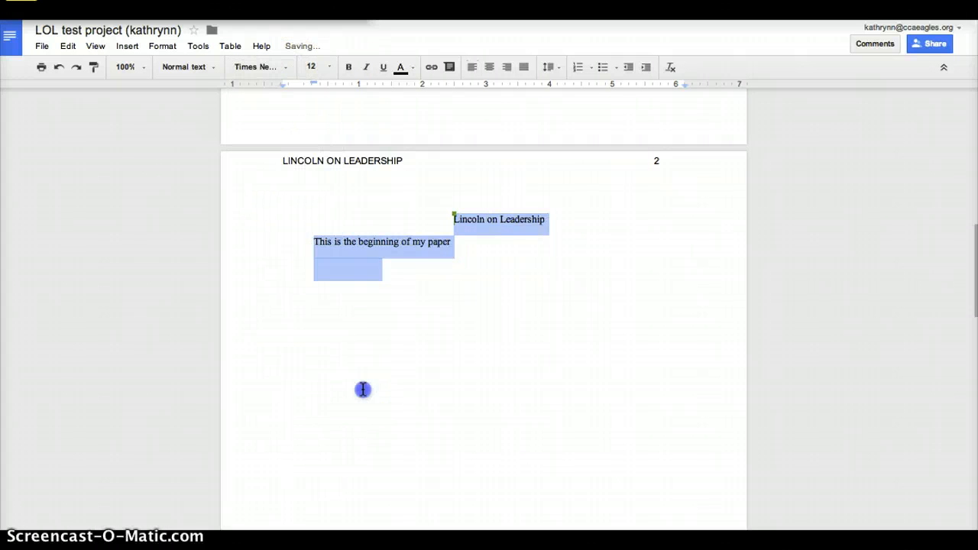
pyautogui.click(362, 389)
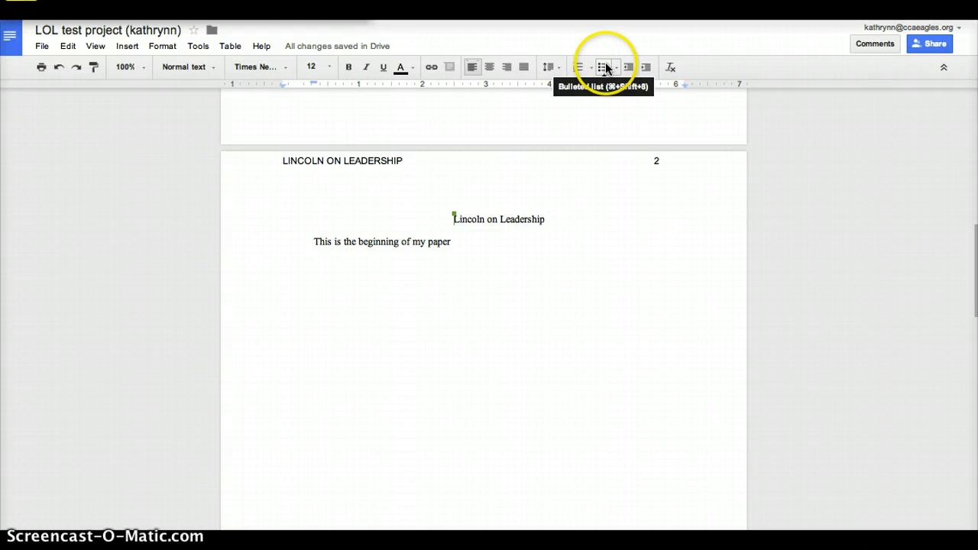
# Apply double line spacing to the whole paper and scroll back up to the top.
pyautogui.click(557, 69)
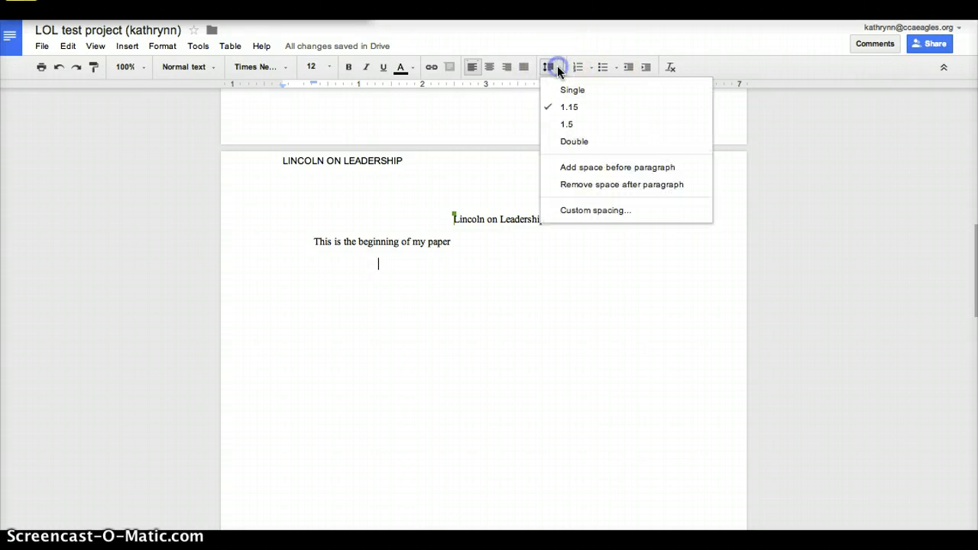
pyautogui.click(566, 144)
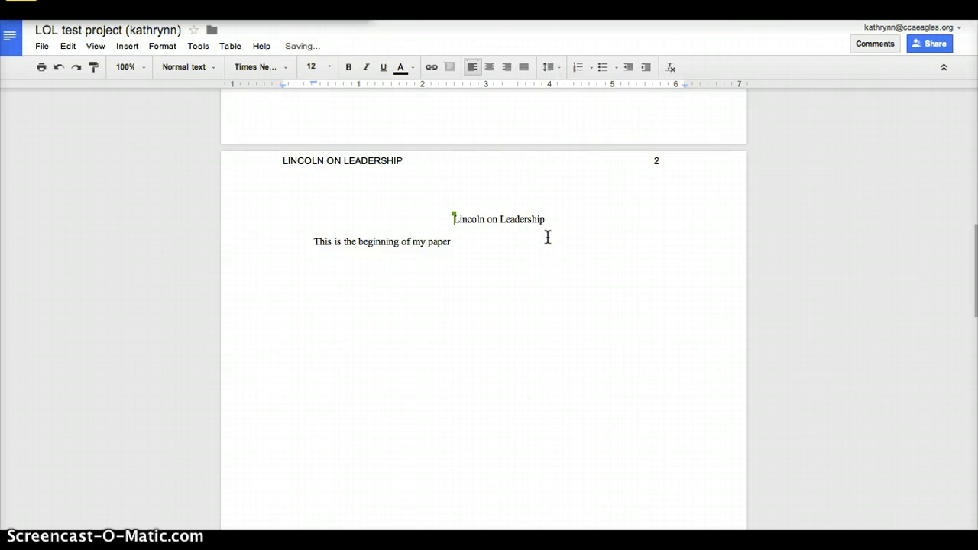
pyautogui.hotkey('ctrl', 'a')
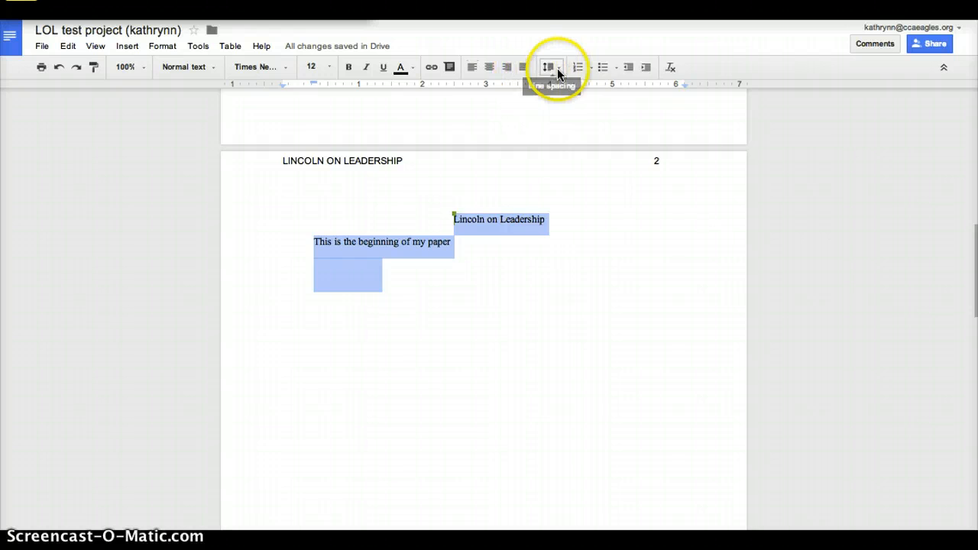
pyautogui.click(557, 68)
pyautogui.click(565, 140)
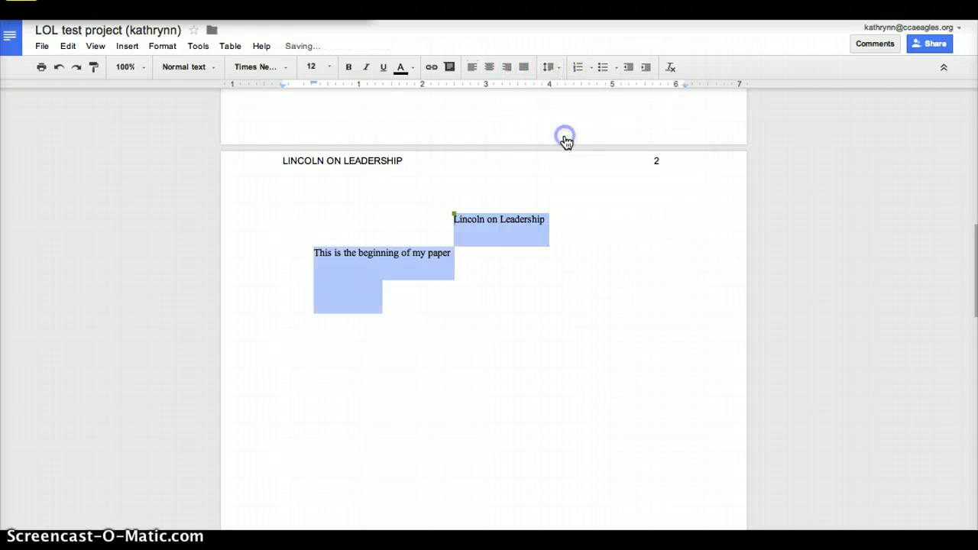
pyautogui.click(495, 255)
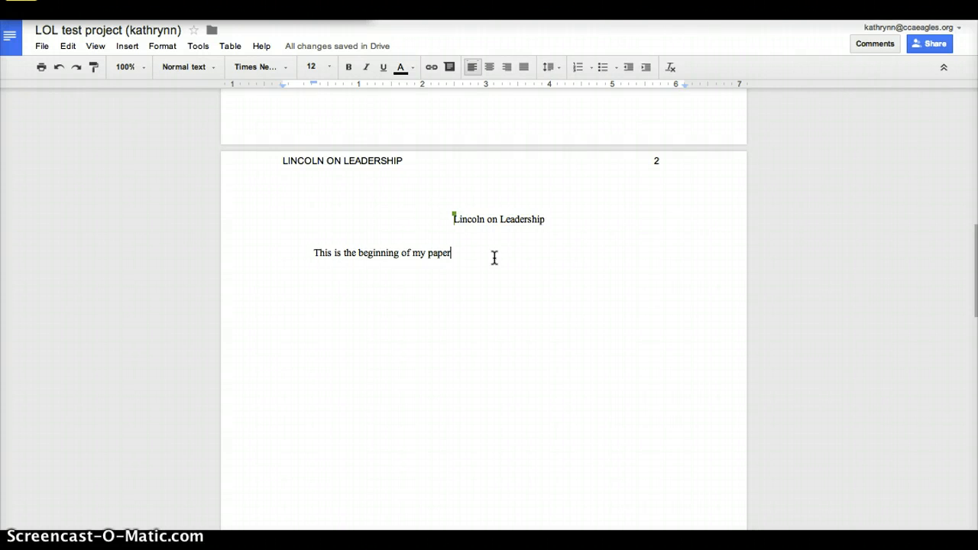
pyautogui.click(303, 238)
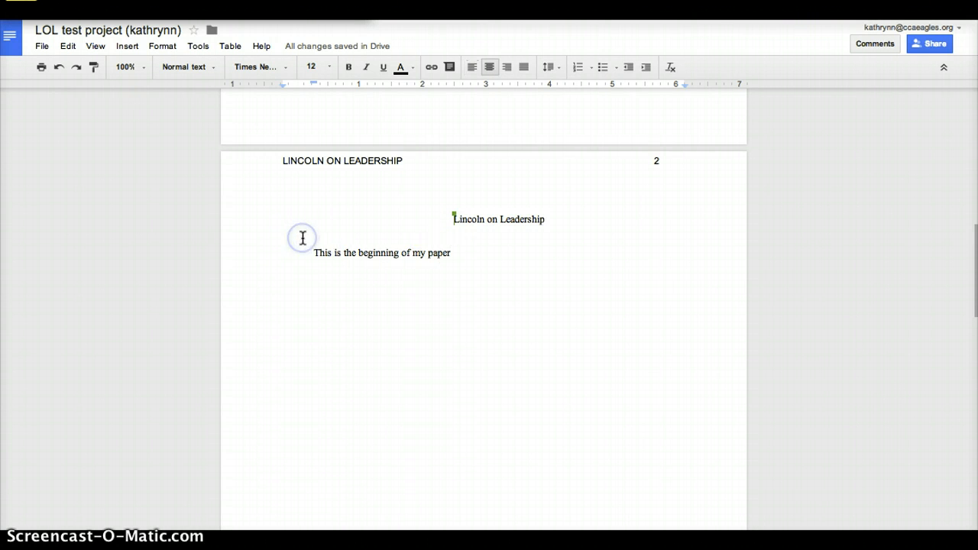
pyautogui.scroll(3, 303, 238)
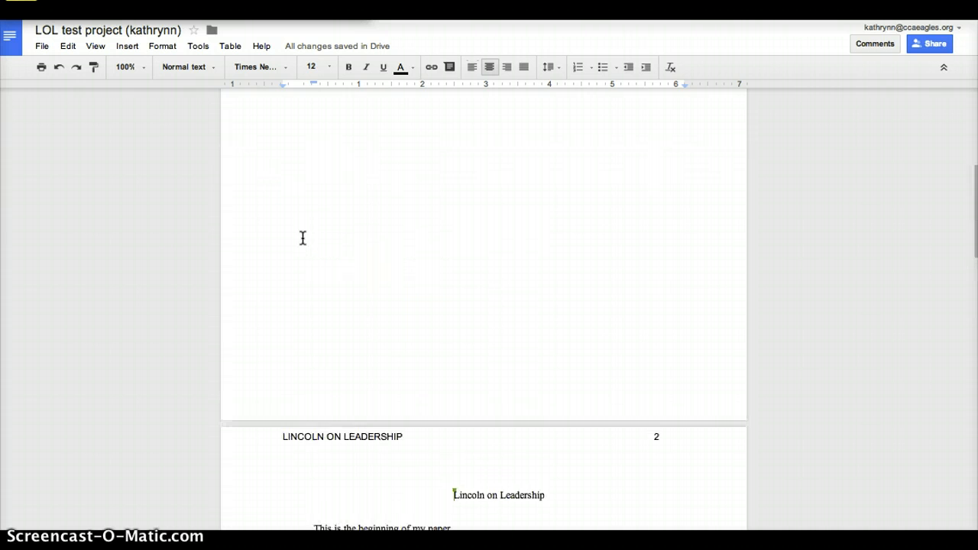
pyautogui.scroll(6, 302, 238)
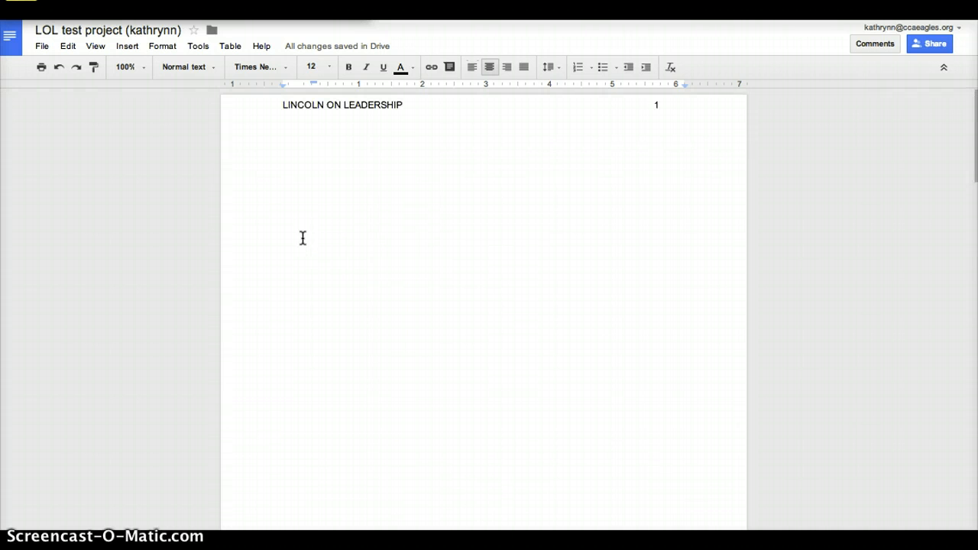